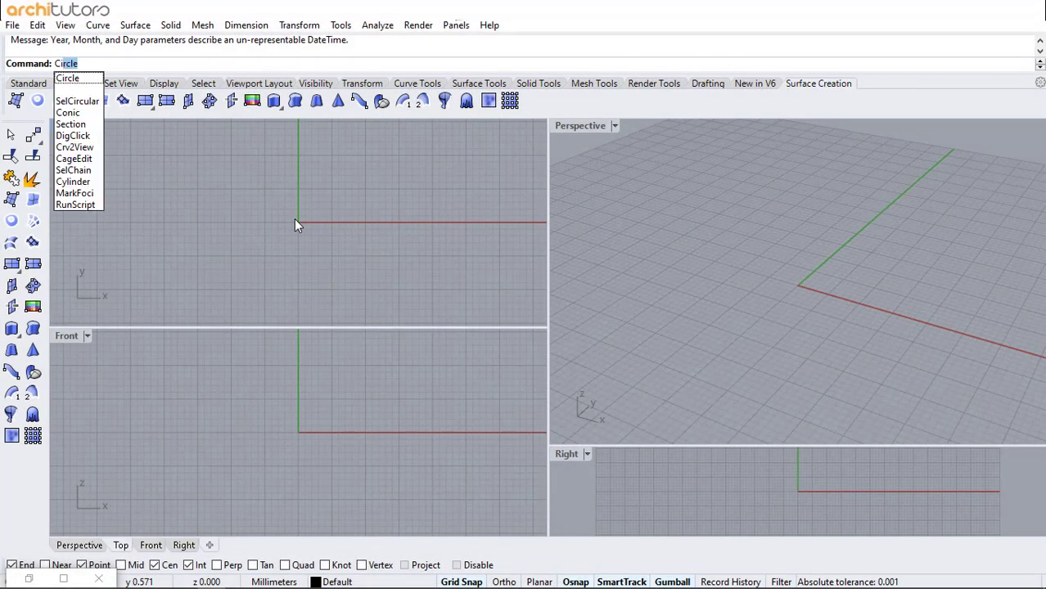
Draw a circle centred on the origin in the Top view with a radius of about 18 mm
{"action": "key", "text": "Return"}
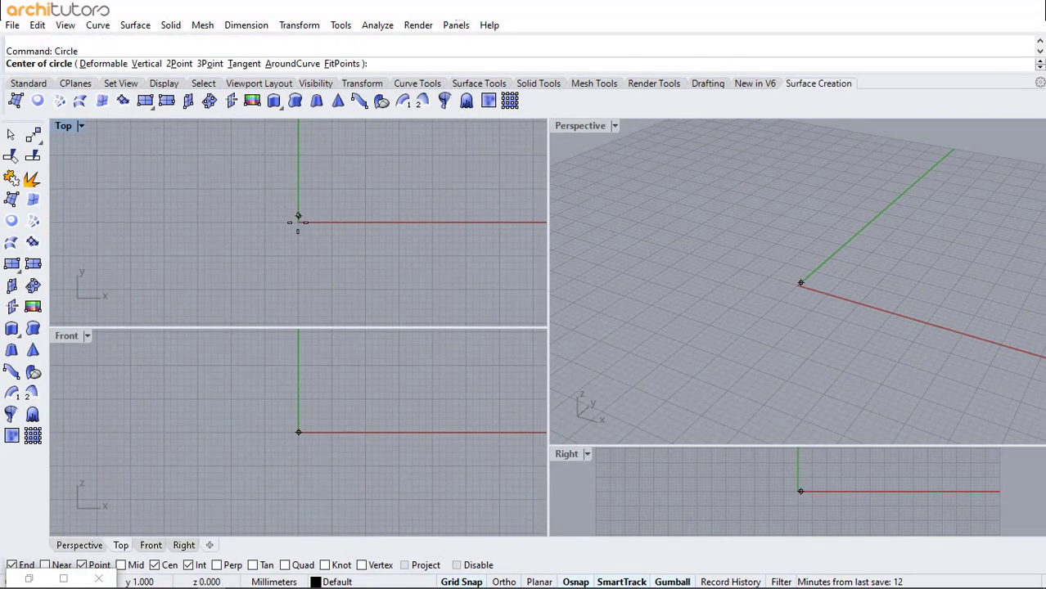
{"action": "left_click", "coordinate": [298, 221]}
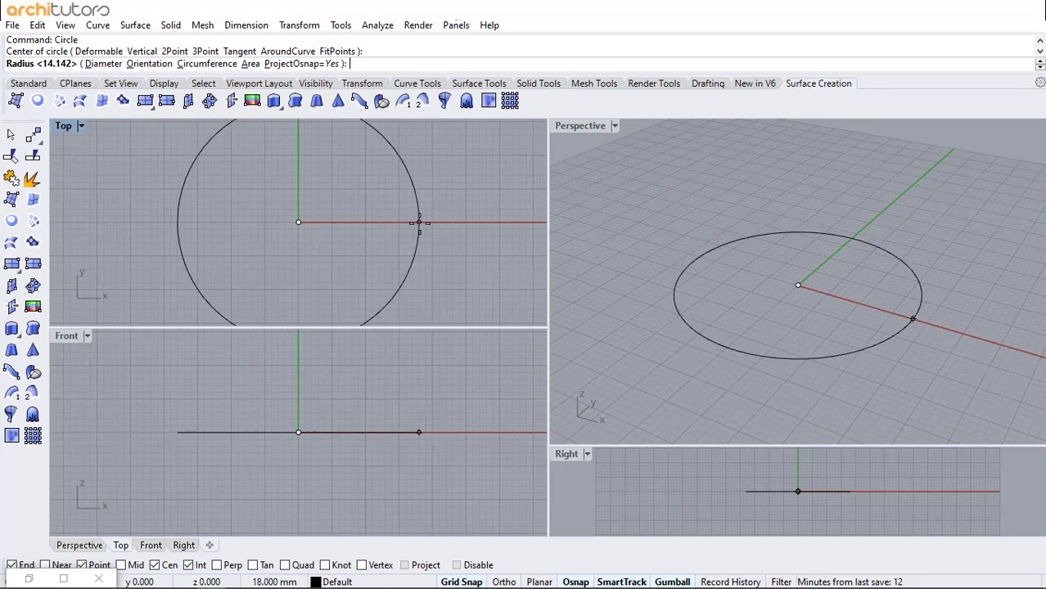
{"action": "left_click", "coordinate": [421, 230]}
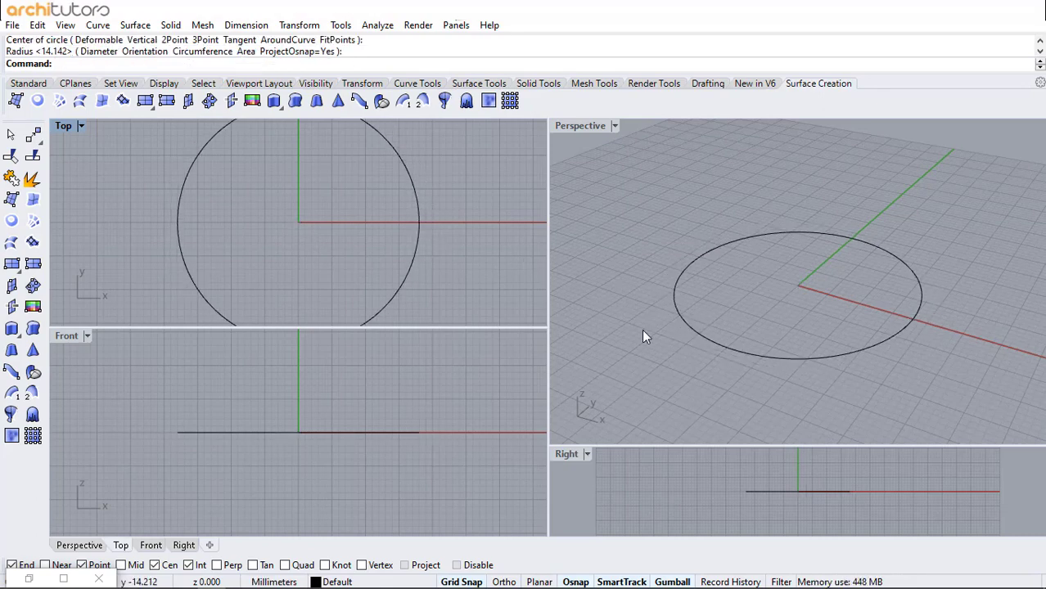
Switch to Grasshopper, add a Curve parameter, and reference the drawn circle as its single curve
{"action": "left_click", "coordinate": [29, 578]}
{"action": "scroll", "coordinate": [334, 303], "scroll_direction": "up", "scroll_amount": 2}
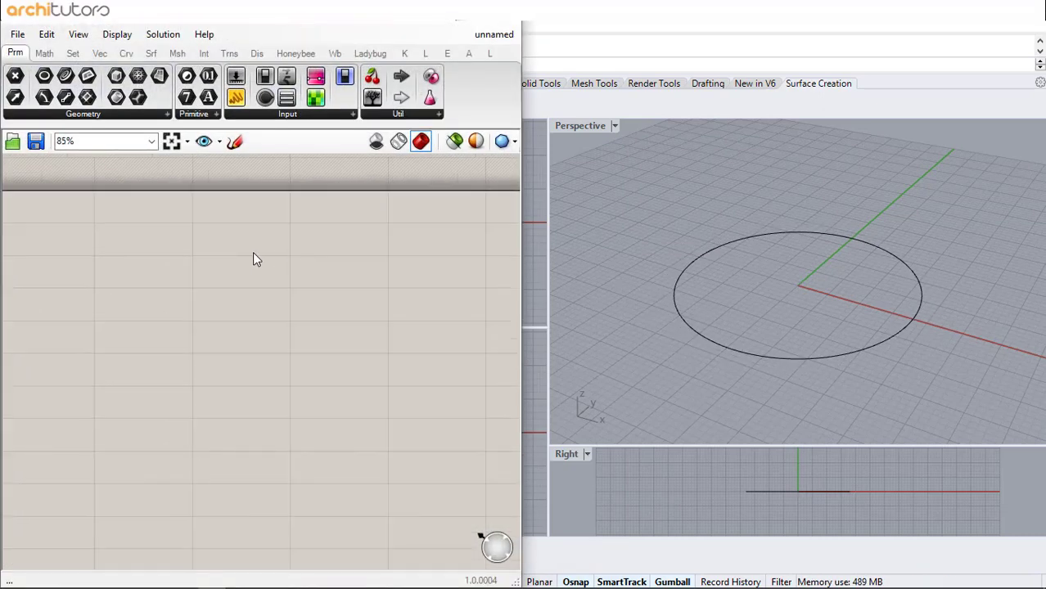
{"action": "double_click", "coordinate": [175, 290]}
{"action": "type", "text": "cu"}
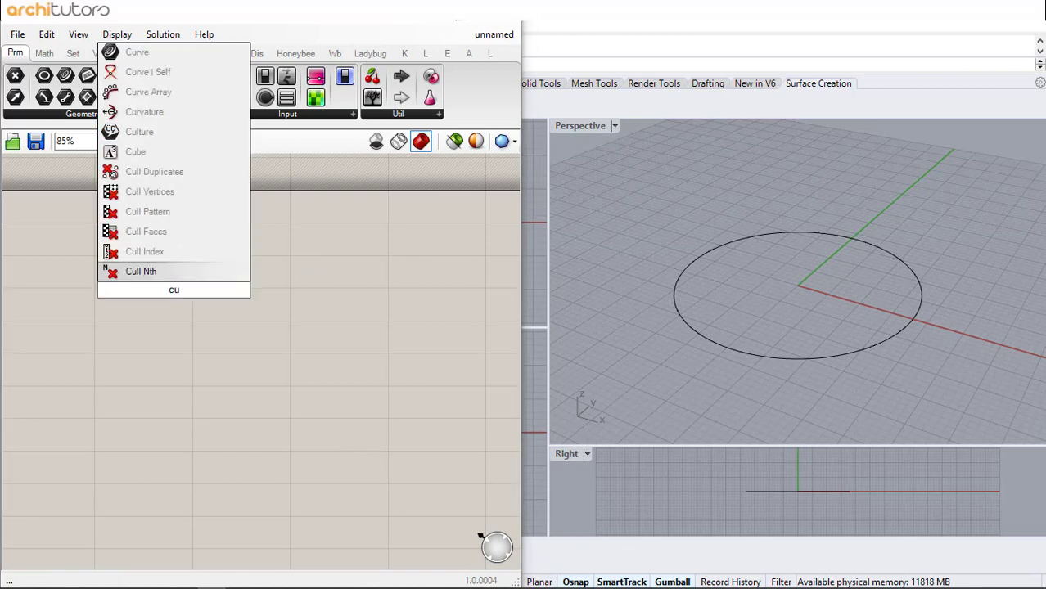
{"action": "left_click", "coordinate": [136, 52]}
{"action": "right_click", "coordinate": [178, 296]}
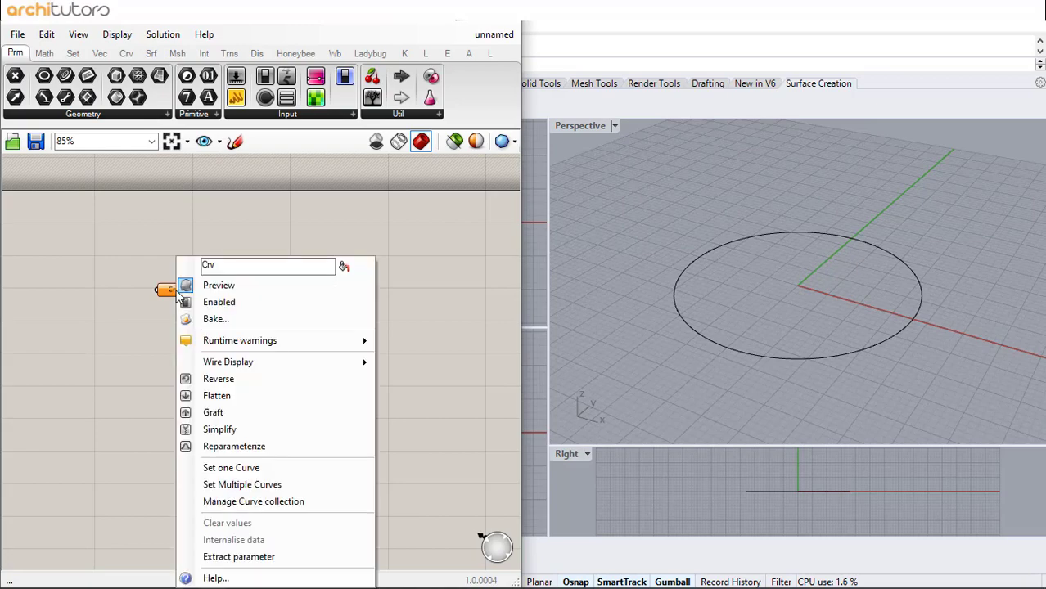
{"action": "left_click", "coordinate": [225, 468]}
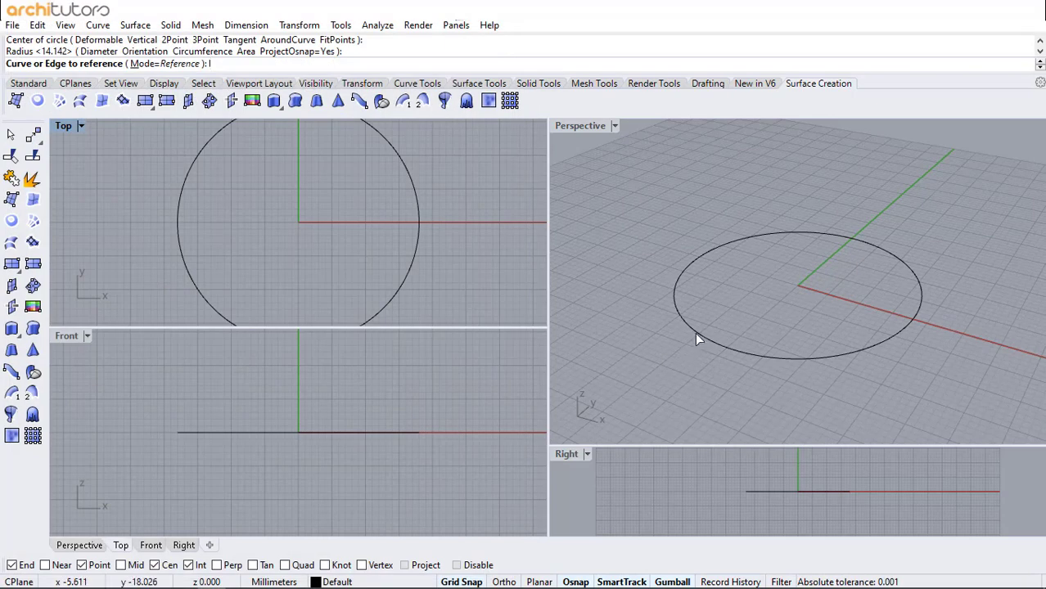
{"action": "left_click", "coordinate": [695, 332]}
Add the curve Offset component and feed the Curve parameter into its curve input
{"action": "double_click", "coordinate": [248, 323]}
{"action": "type", "text": "o"}
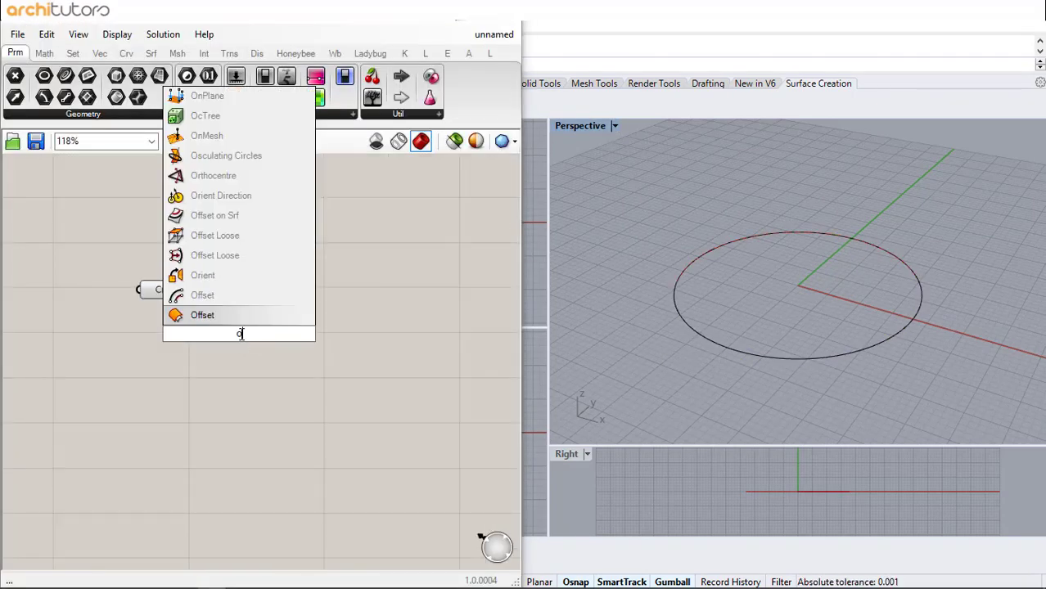
{"action": "type", "text": "ffse"}
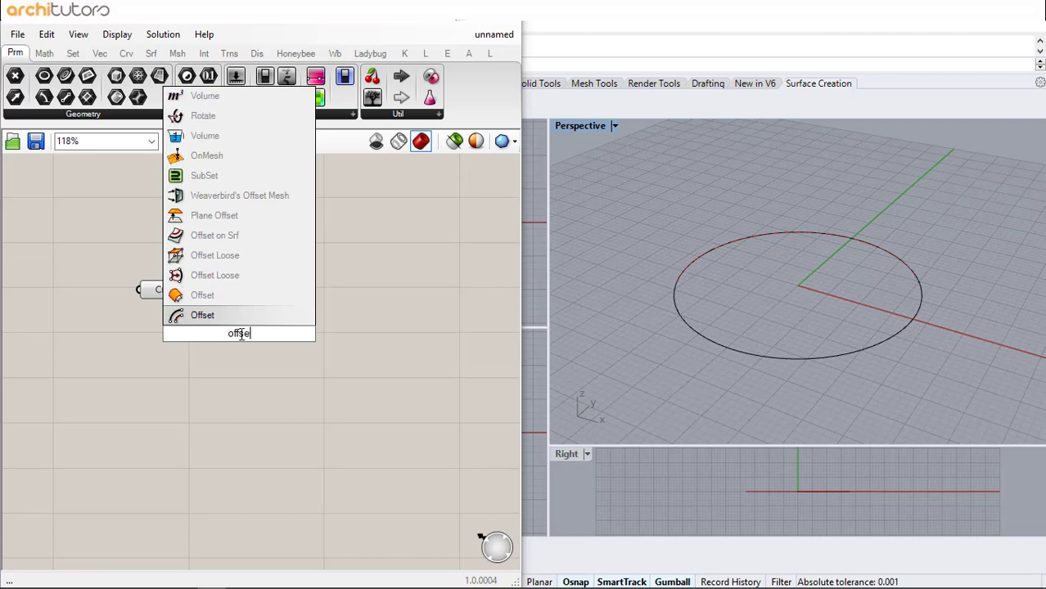
{"action": "type", "text": "t c"}
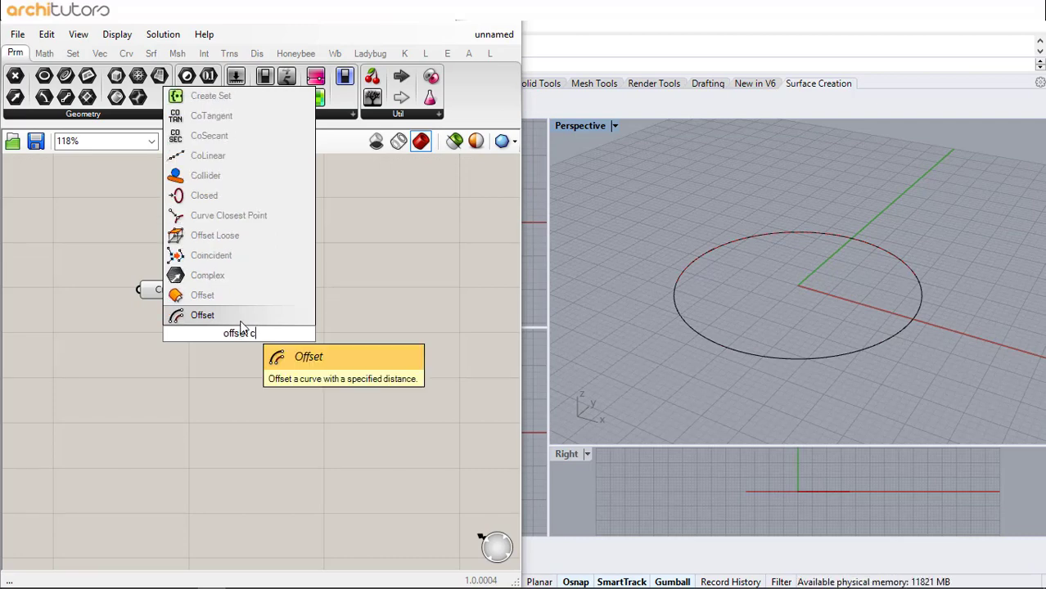
{"action": "left_click", "coordinate": [237, 320]}
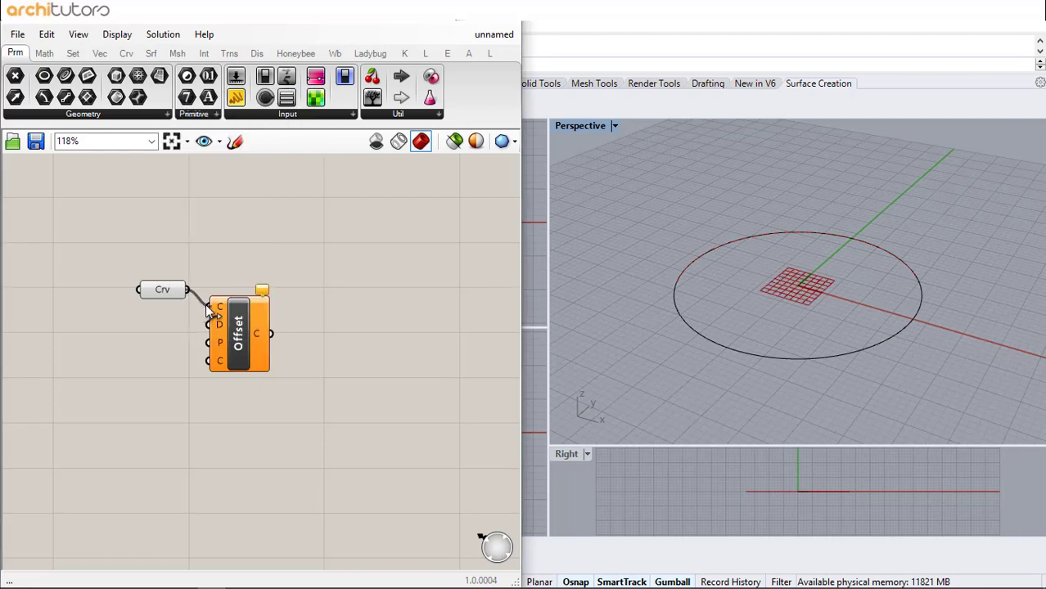
{"action": "left_click", "coordinate": [256, 337]}
{"action": "left_click", "coordinate": [179, 349]}
Add a Multiplication component beside Offset and connect its result to the Offset distance input
{"action": "right_click_drag", "start_coordinate": [125, 364], "coordinate": [269, 345]}
{"action": "double_click", "coordinate": [270, 344]}
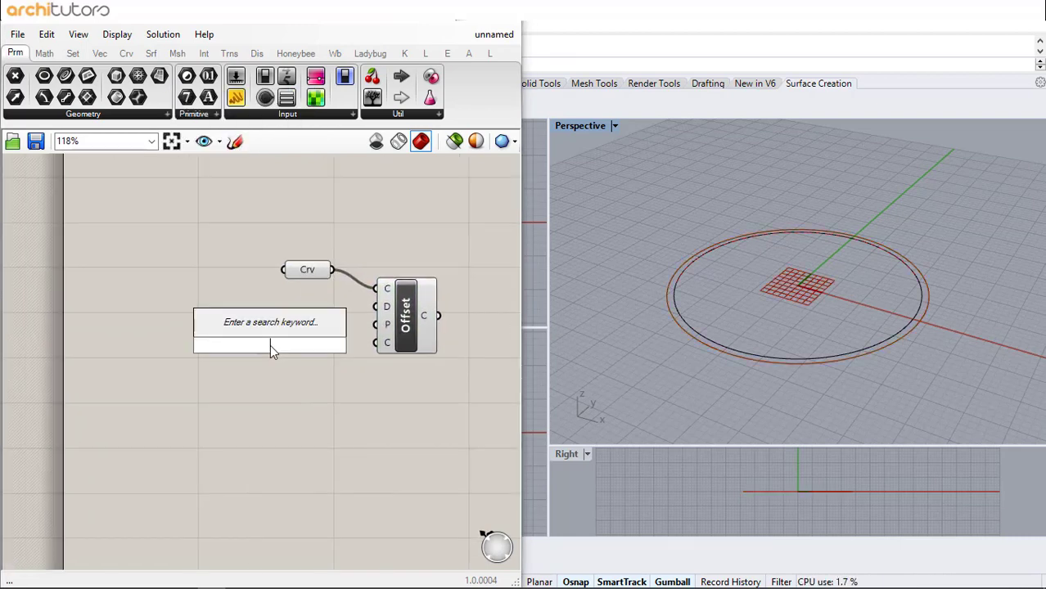
{"action": "type", "text": "mul"}
{"action": "left_click", "coordinate": [256, 292]}
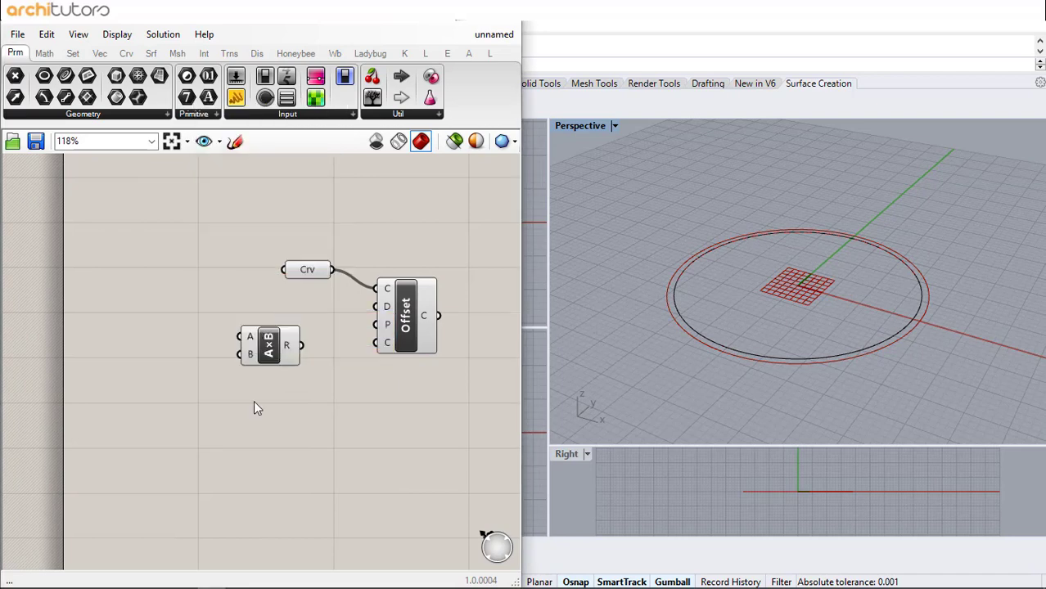
{"action": "left_click_drag", "start_coordinate": [278, 355], "coordinate": [376, 306]}
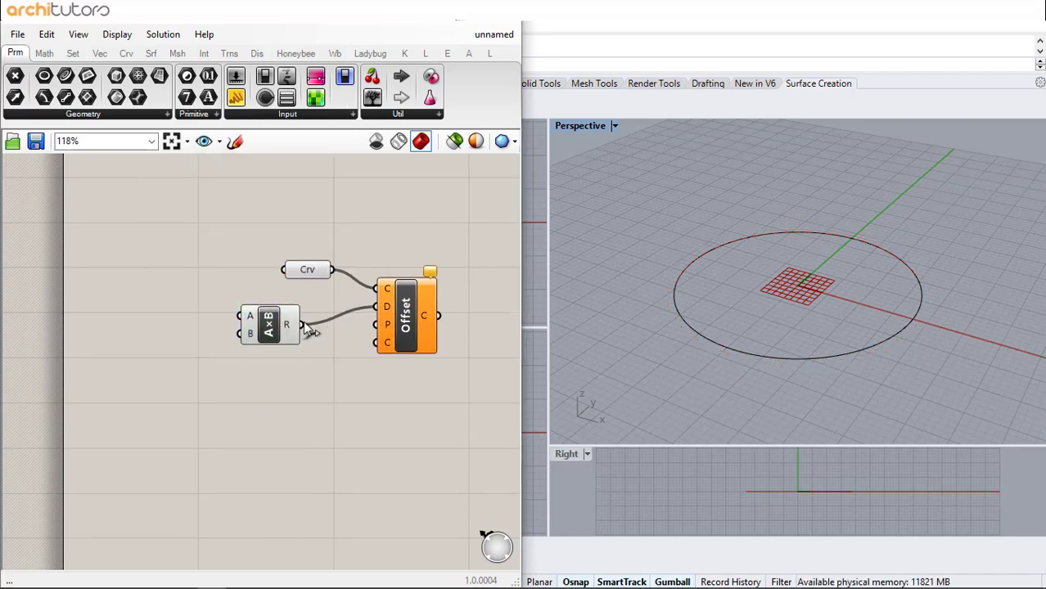
{"action": "left_click_drag", "start_coordinate": [270, 325], "coordinate": [303, 326]}
{"action": "left_click", "coordinate": [159, 329]}
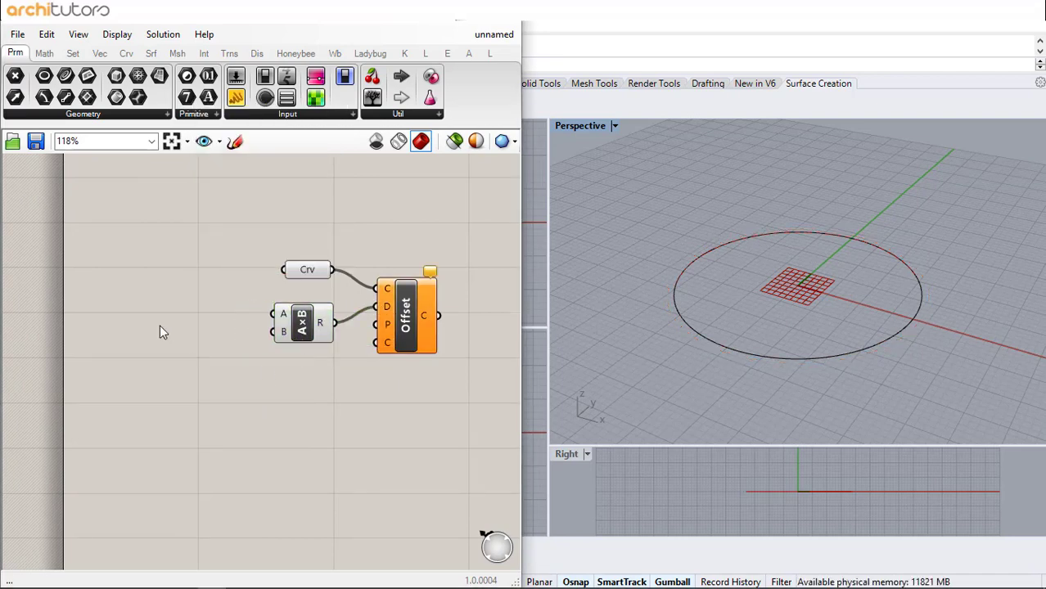
Add a number slider with the value 0.55 and connect it to input A of the Multiplication component
{"action": "key", "text": "ctrl+v"}
{"action": "key", "text": "Return"}
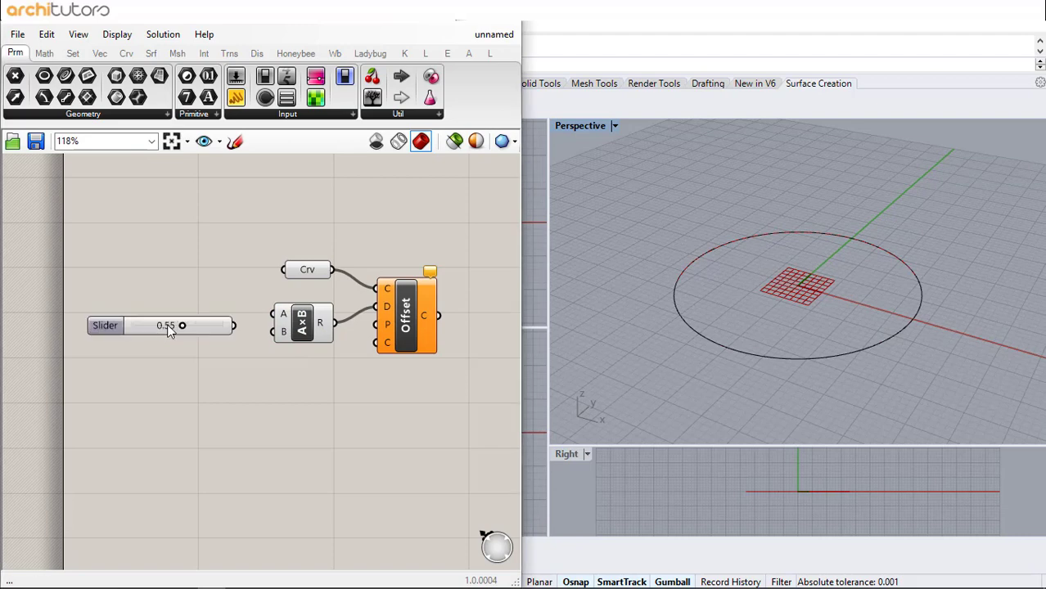
{"action": "left_click_drag", "start_coordinate": [236, 326], "coordinate": [273, 315]}
{"action": "left_click_drag", "start_coordinate": [195, 336], "coordinate": [188, 324]}
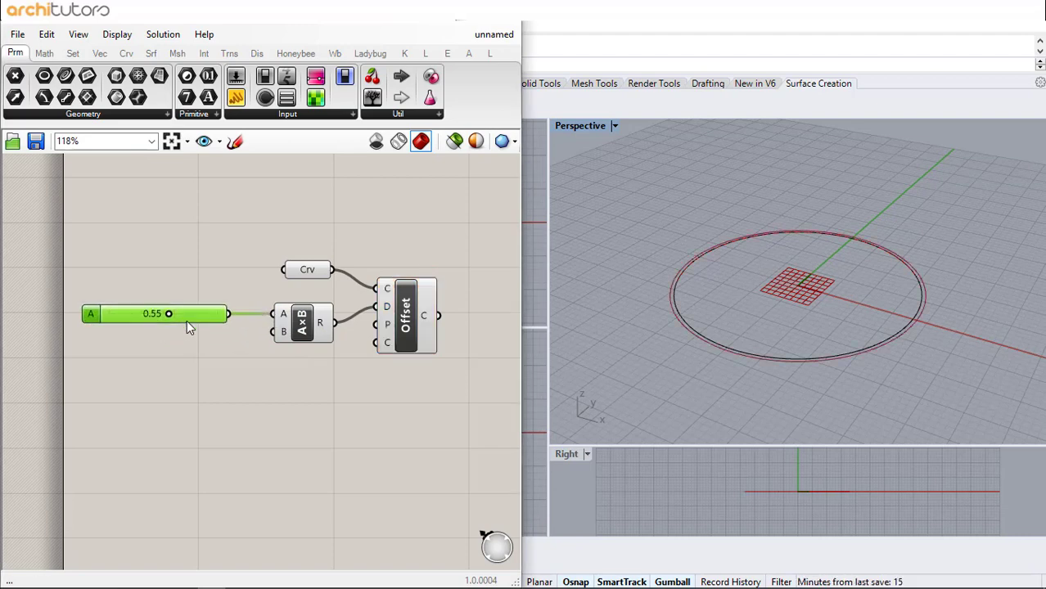
{"action": "right_click_drag", "start_coordinate": [736, 336], "coordinate": [720, 364]}
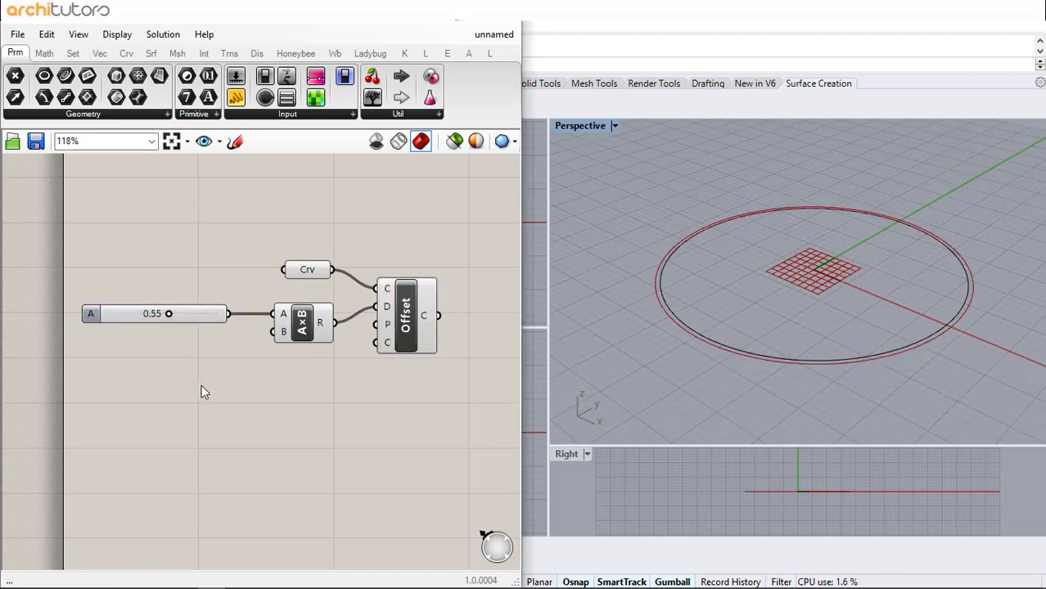
Add a Range component below the slider and connect its output to input B of the Multiplication component
{"action": "double_click", "coordinate": [202, 386]}
{"action": "type", "text": "ran"}
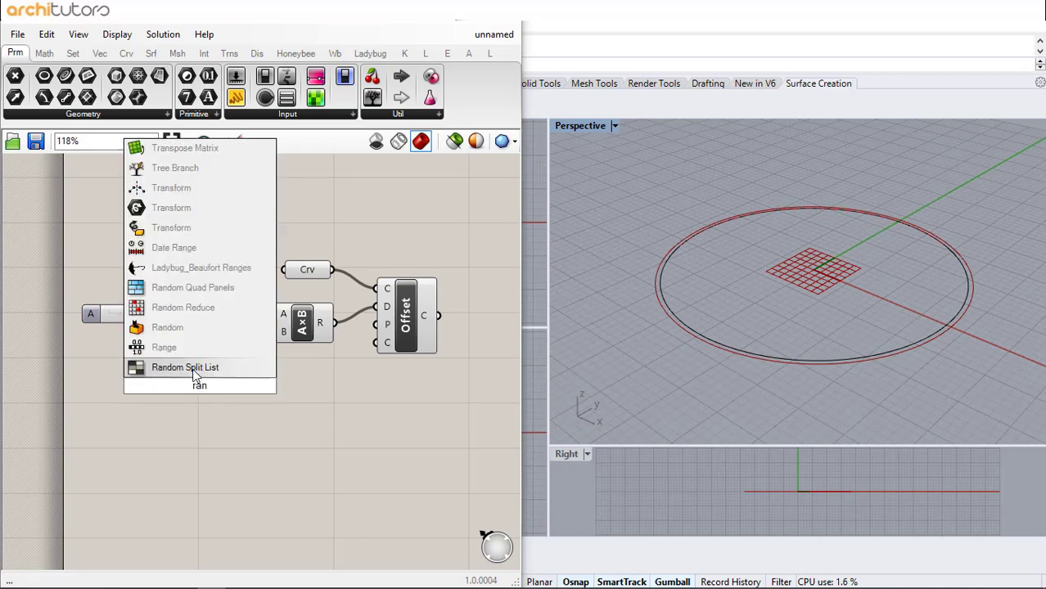
{"action": "left_click", "coordinate": [164, 347]}
{"action": "mouse_move", "coordinate": [232, 385]}
{"action": "left_mouse_down"}
{"action": "mouse_move", "coordinate": [273, 332]}
{"action": "mouse_move", "coordinate": [231, 391]}
{"action": "left_mouse_up"}
{"action": "left_click", "coordinate": [338, 431]}
{"action": "scroll", "coordinate": [766, 340], "scroll_direction": "up", "scroll_amount": 3}
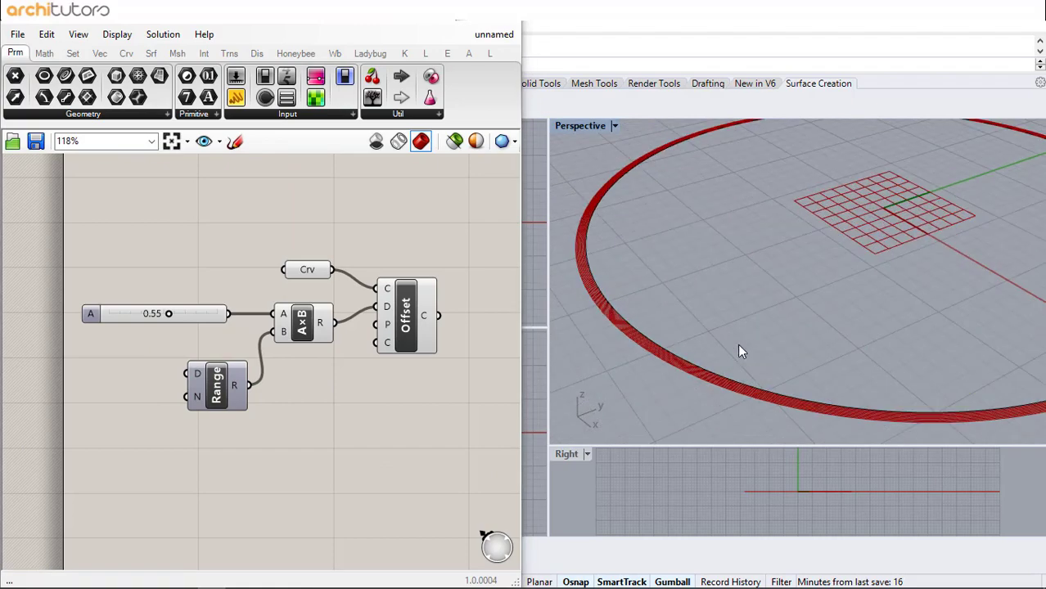
{"action": "scroll", "coordinate": [737, 344], "scroll_direction": "up", "scroll_amount": 2}
{"action": "scroll", "coordinate": [721, 344], "scroll_direction": "down", "scroll_amount": 5}
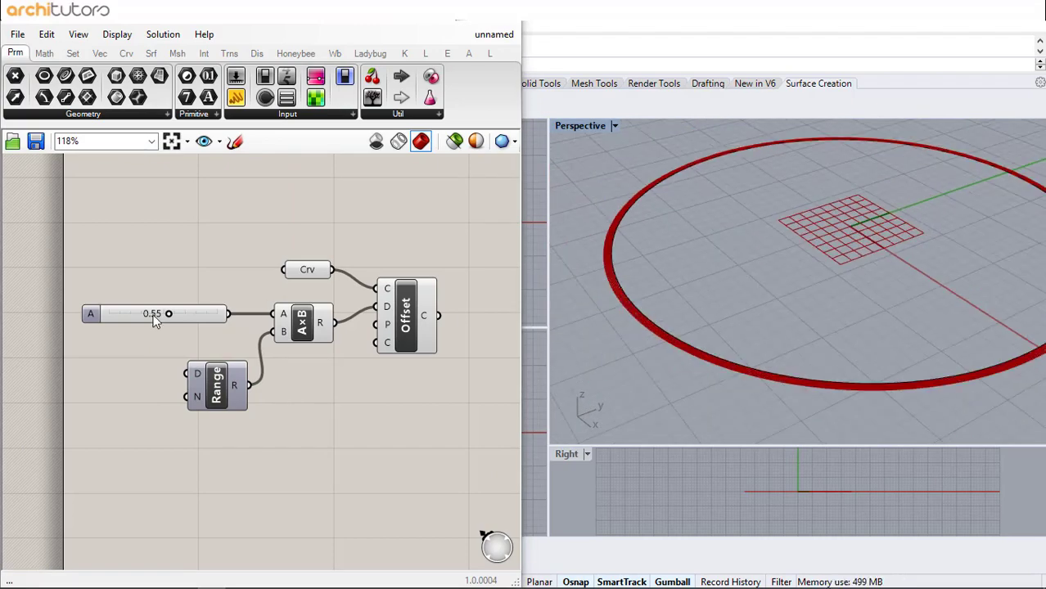
{"action": "scroll", "coordinate": [173, 441], "scroll_direction": "up", "scroll_amount": 1}
Add a Construct Domain component and place it beside the inputs of the Range component
{"action": "double_click", "coordinate": [172, 440]}
{"action": "type", "text": "con"}
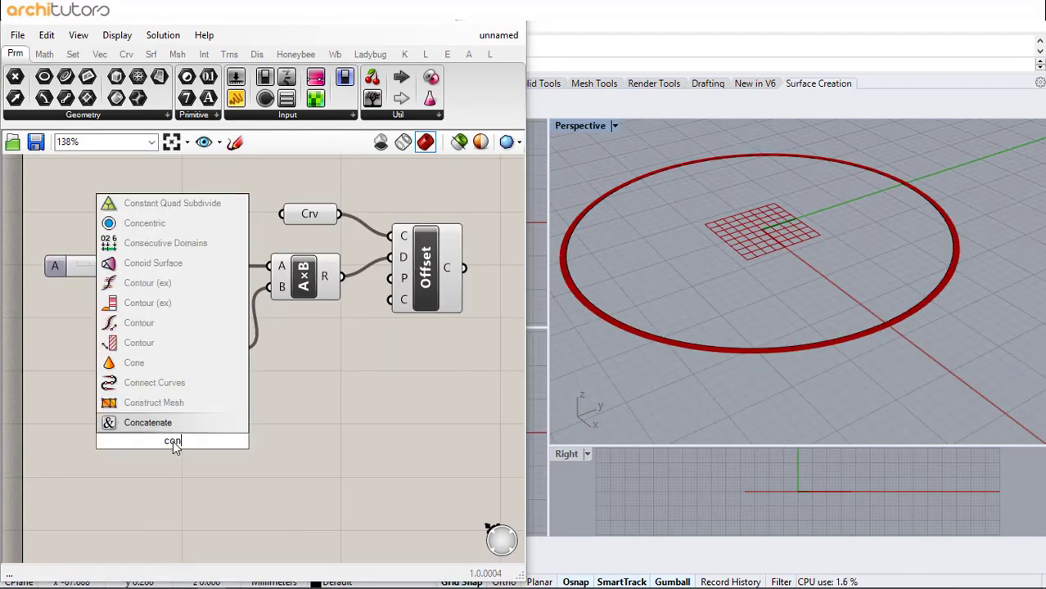
{"action": "type", "text": "s d"}
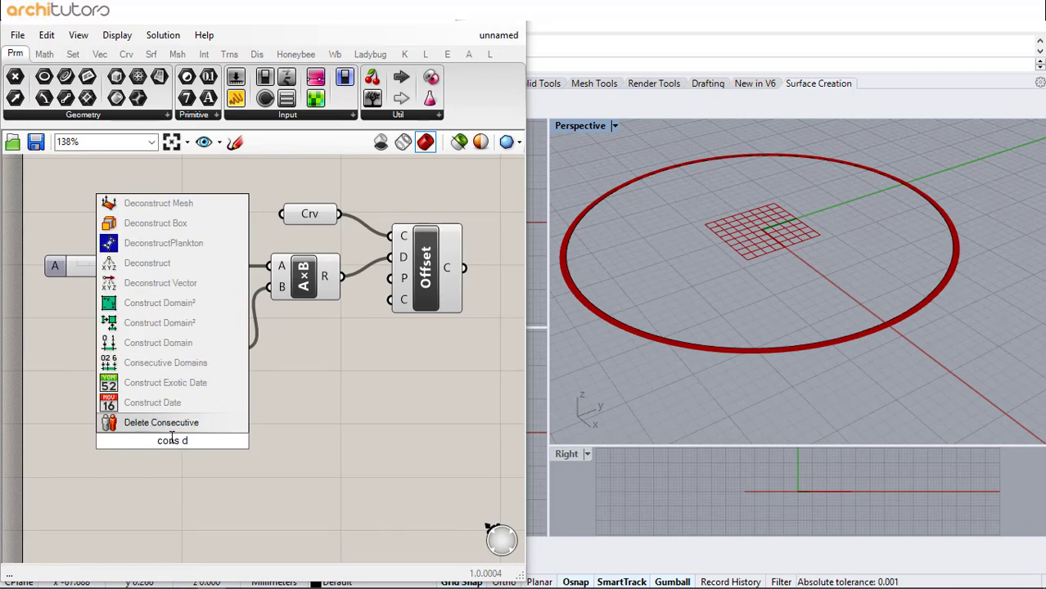
{"action": "type", "text": "om"}
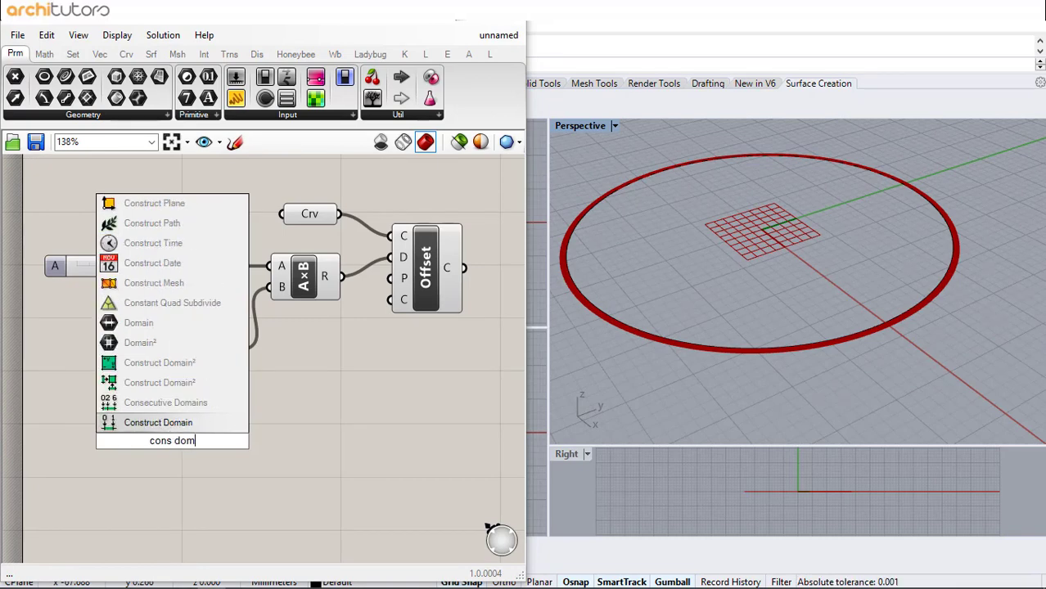
{"action": "left_click", "coordinate": [170, 427]}
{"action": "right_click_drag", "start_coordinate": [181, 415], "coordinate": [254, 411]}
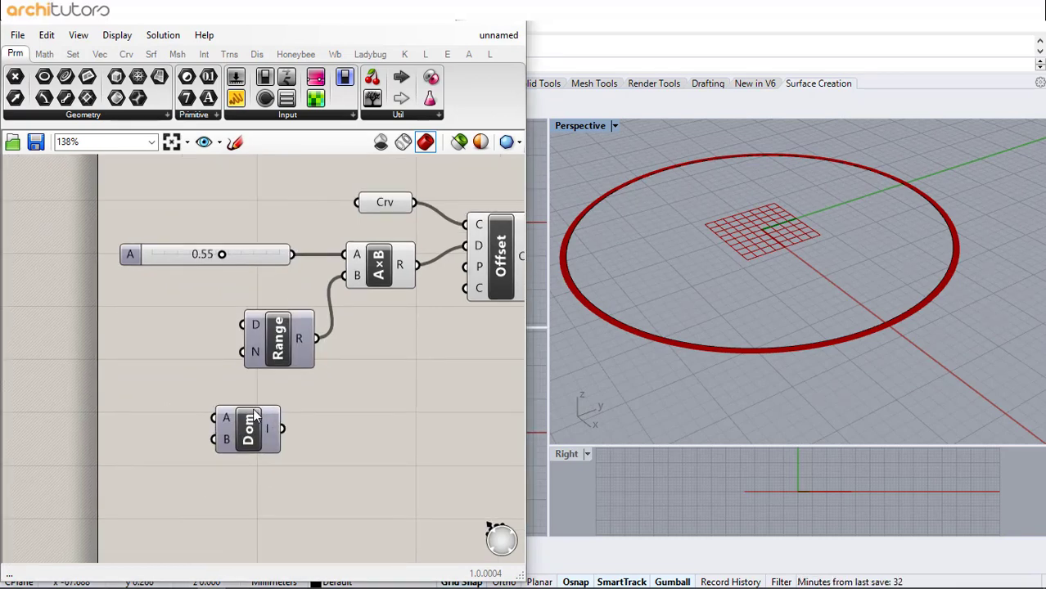
{"action": "left_click_drag", "start_coordinate": [254, 412], "coordinate": [144, 355]}
Set the Construct Domain component's start value A to -1 and its end value B to 1
{"action": "scroll", "coordinate": [145, 356], "scroll_direction": "up", "scroll_amount": 3}
{"action": "scroll", "coordinate": [150, 358], "scroll_direction": "up", "scroll_amount": 1}
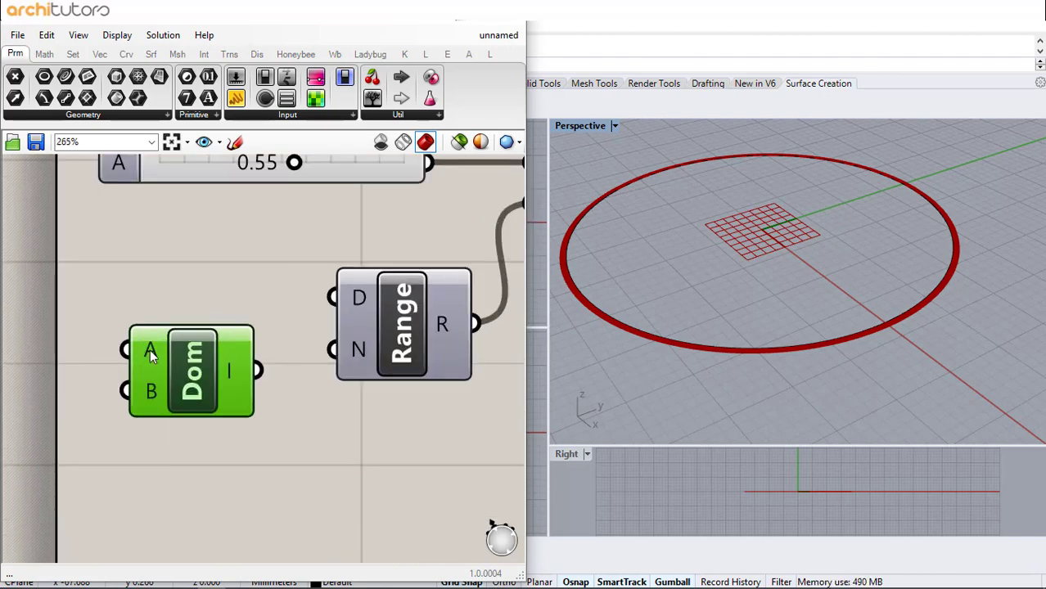
{"action": "right_click", "coordinate": [150, 353]}
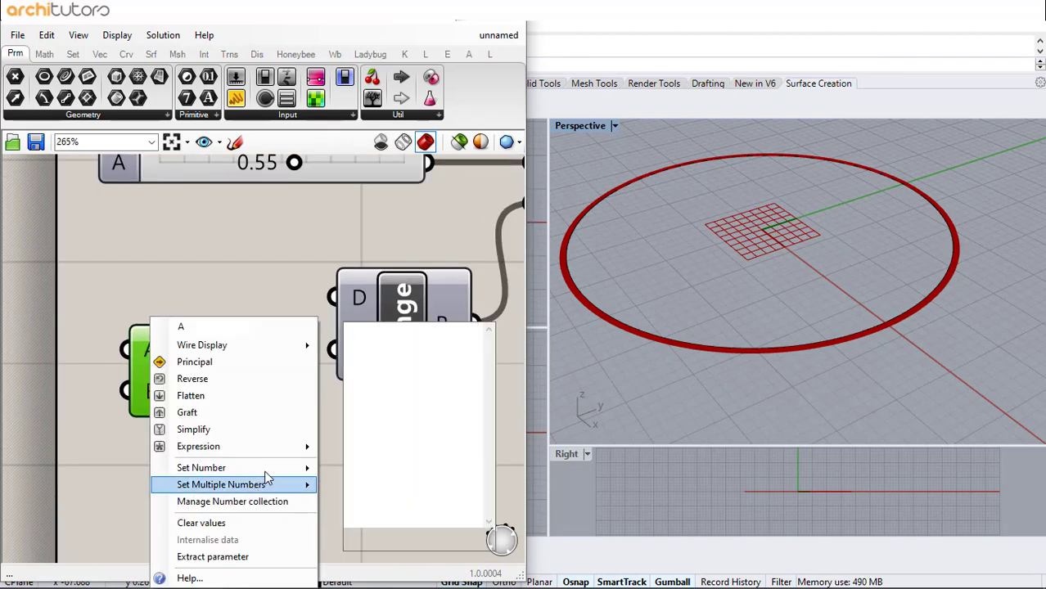
{"action": "mouse_move", "coordinate": [278, 468]}
{"action": "left_click", "coordinate": [337, 469]}
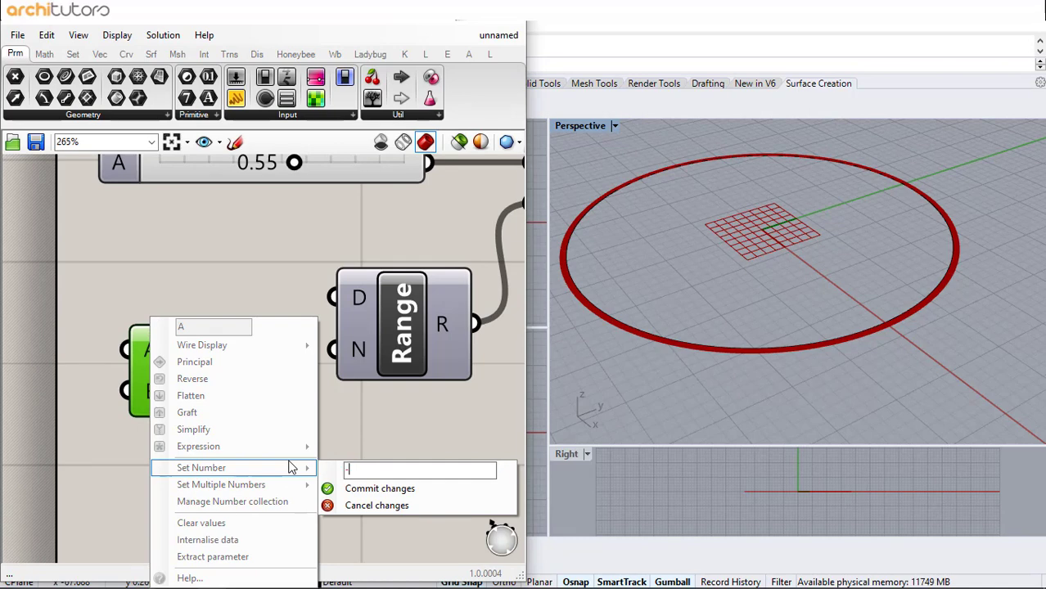
{"action": "type", "text": "-1"}
{"action": "left_click", "coordinate": [387, 489]}
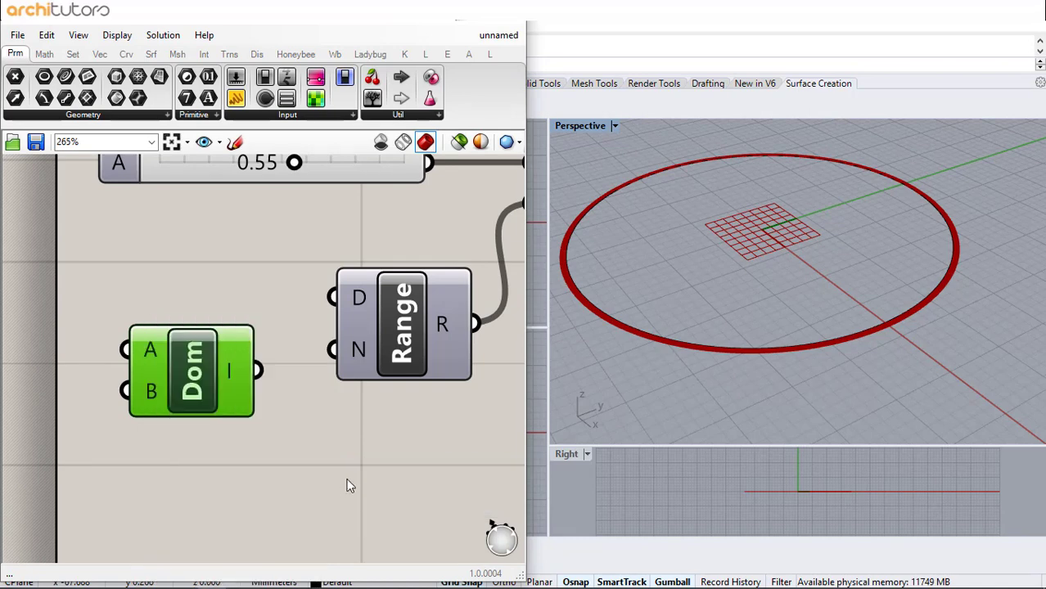
{"action": "right_click", "coordinate": [150, 399]}
{"action": "mouse_move", "coordinate": [296, 468]}
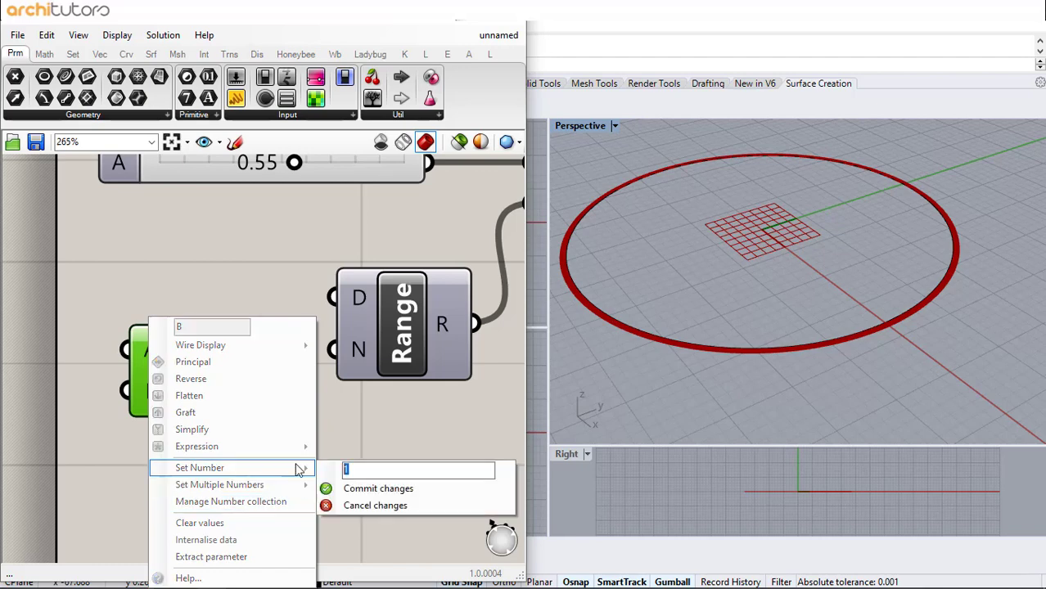
{"action": "left_click", "coordinate": [373, 489]}
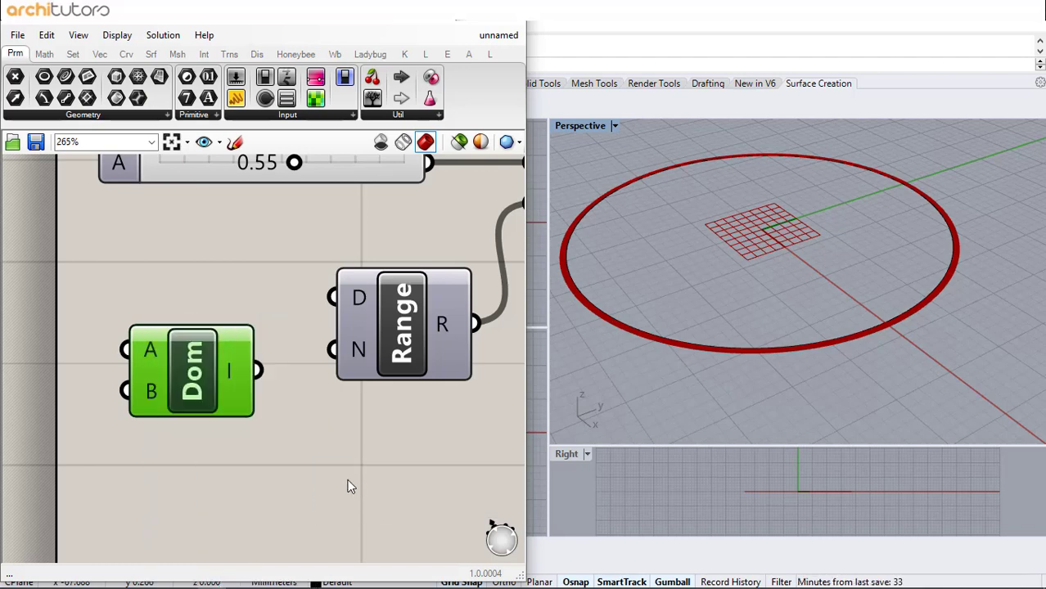
Duplicate the Construct Domain component and place the copy below the original
{"action": "mouse_move", "coordinate": [213, 383]}
{"action": "key", "text": "ctrl+c"}
{"action": "key", "text": "ctrl+v"}
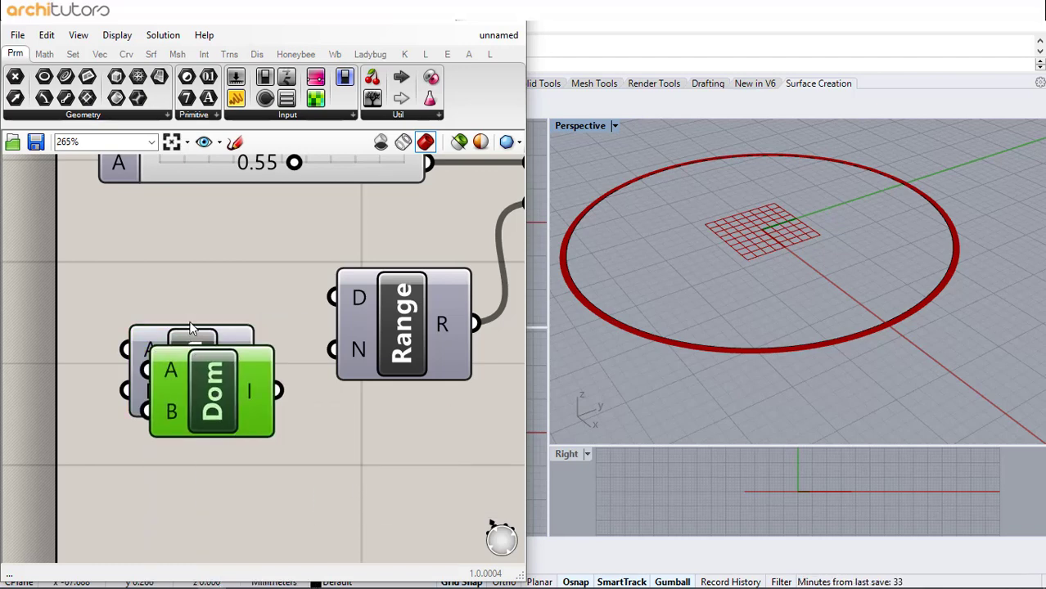
{"action": "left_click_drag", "start_coordinate": [212, 383], "coordinate": [203, 441]}
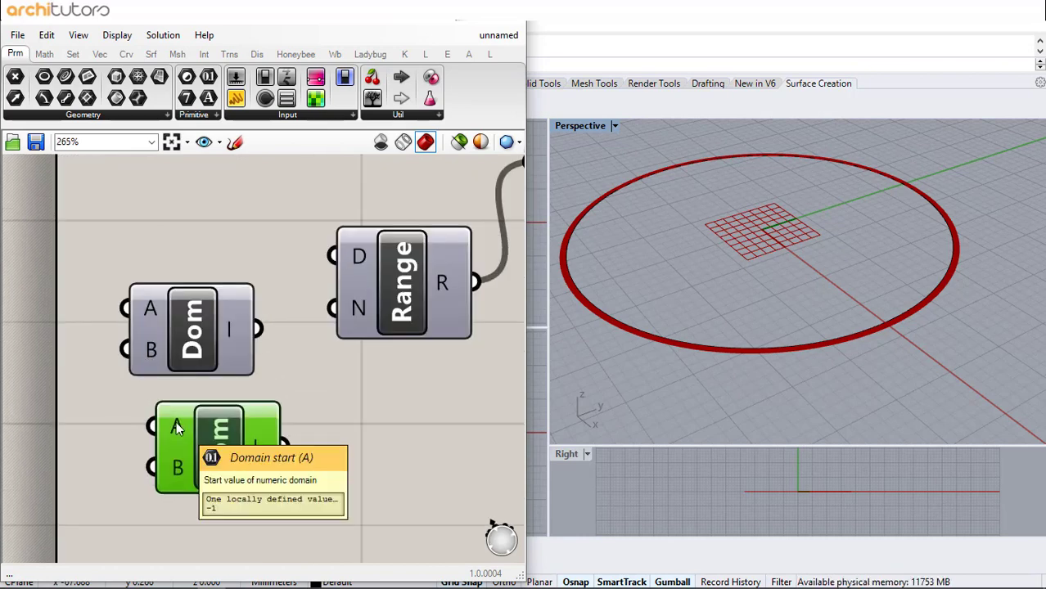
Edit the duplicated Construct Domain component's start value A and set its end value B to 1
{"action": "right_click", "coordinate": [176, 427]}
{"action": "mouse_move", "coordinate": [299, 471]}
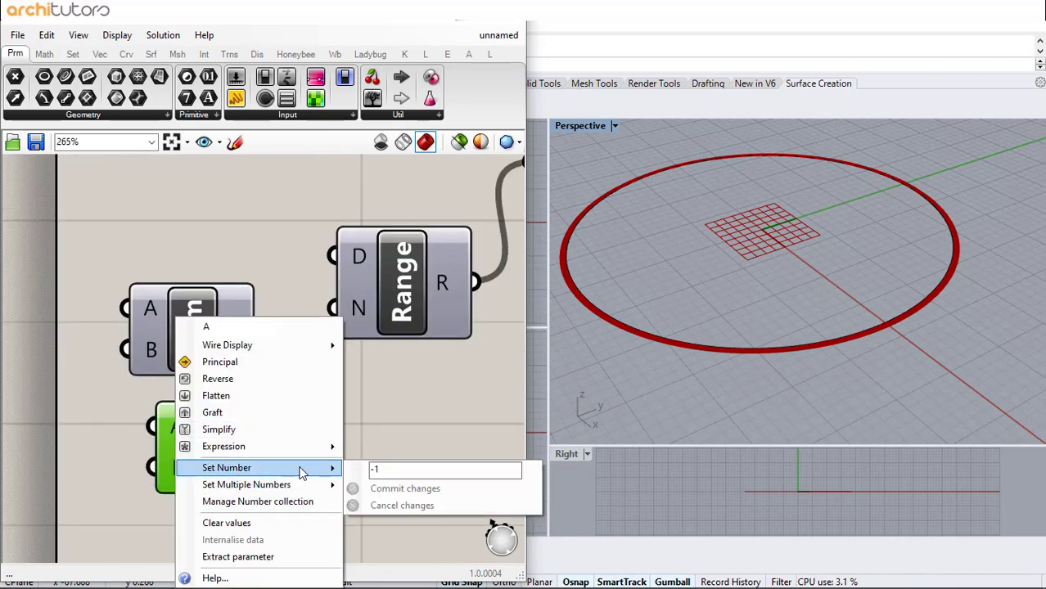
{"action": "left_click", "coordinate": [401, 468]}
{"action": "left_click", "coordinate": [392, 488]}
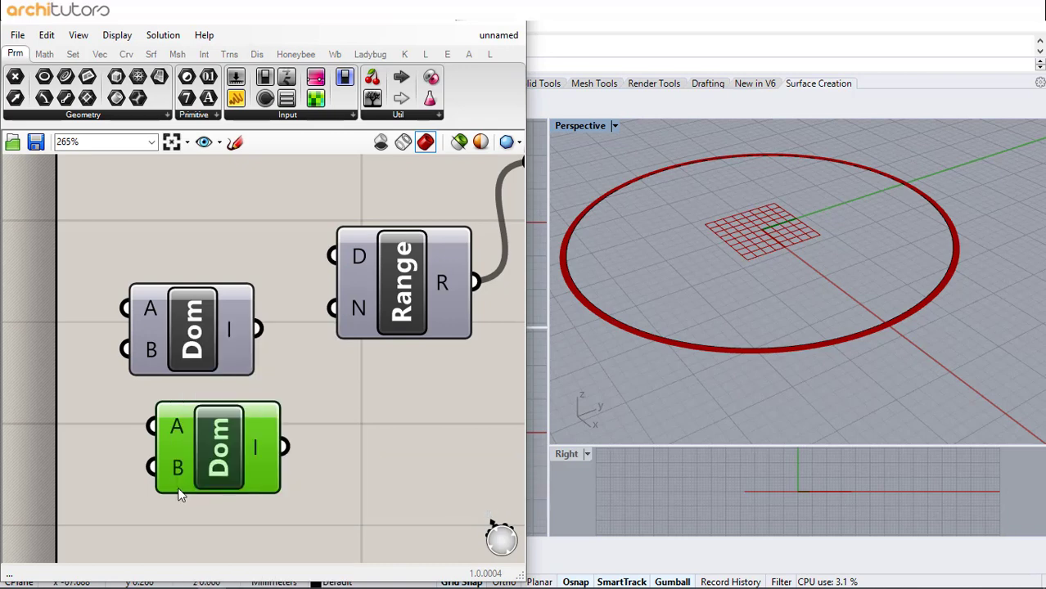
{"action": "right_click", "coordinate": [174, 477]}
{"action": "mouse_move", "coordinate": [320, 469]}
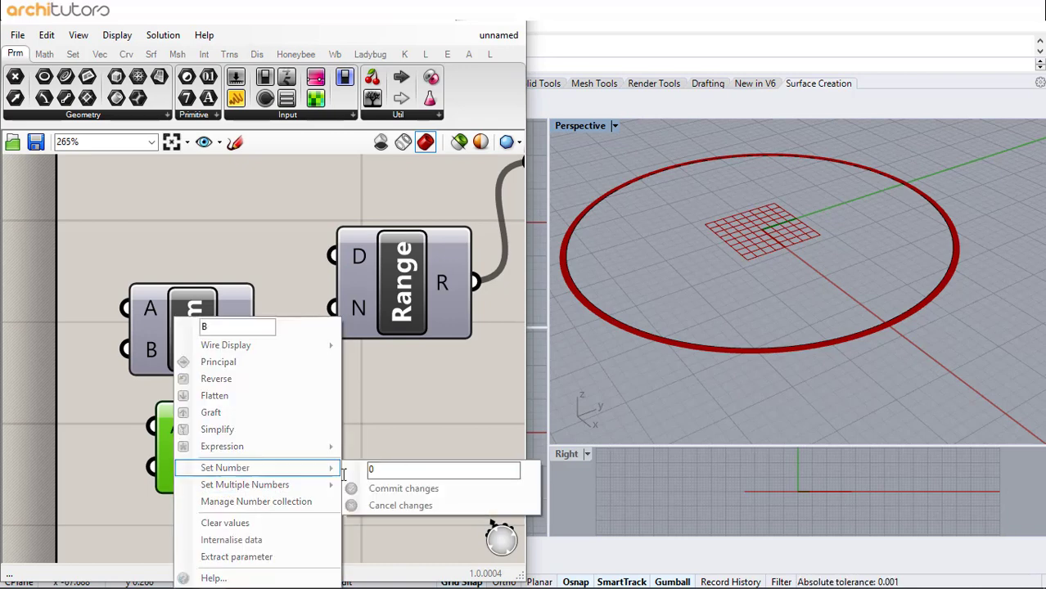
{"action": "type", "text": "1"}
{"action": "left_click", "coordinate": [386, 490]}
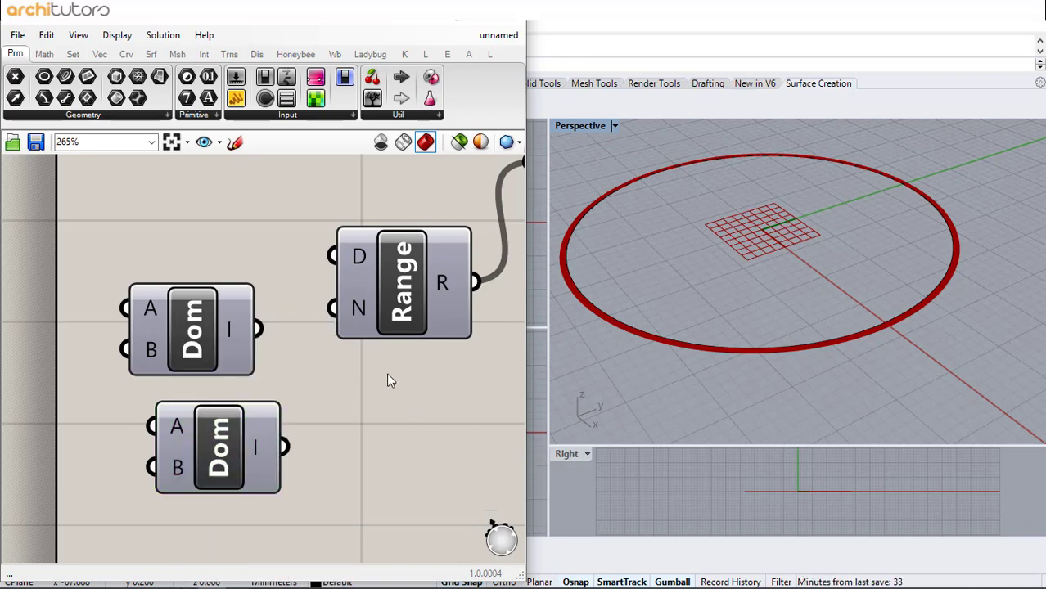
Connect the original Construct Domain's output to input D of the Range component and move that domain component up beside it
{"action": "left_click_drag", "start_coordinate": [259, 330], "coordinate": [331, 256]}
{"action": "scroll", "coordinate": [155, 360], "scroll_direction": "down", "scroll_amount": 3}
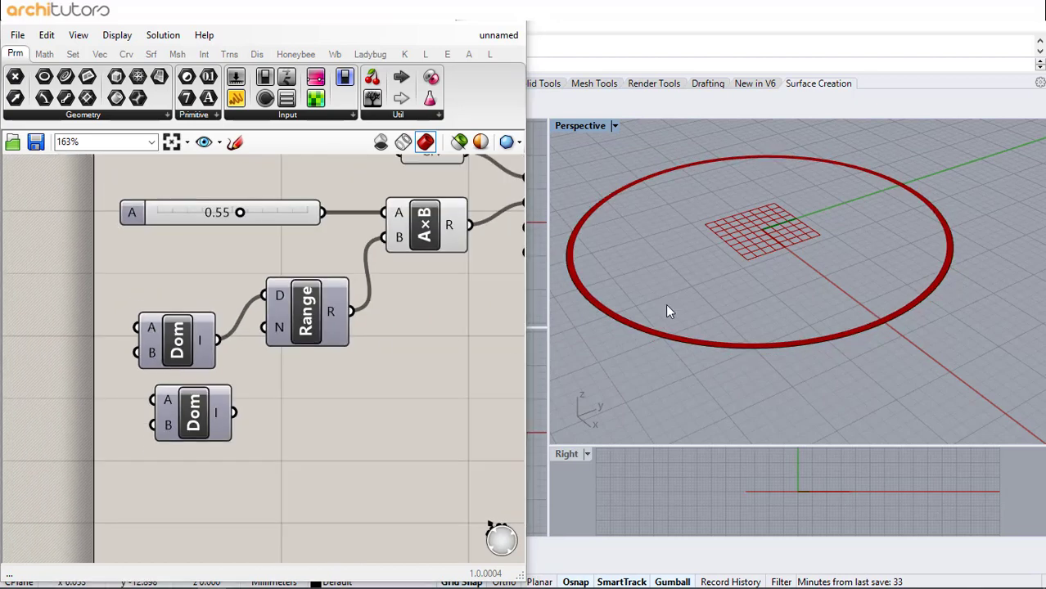
{"action": "scroll", "coordinate": [664, 315], "scroll_direction": "up", "scroll_amount": 3}
{"action": "scroll", "coordinate": [662, 322], "scroll_direction": "up", "scroll_amount": 5}
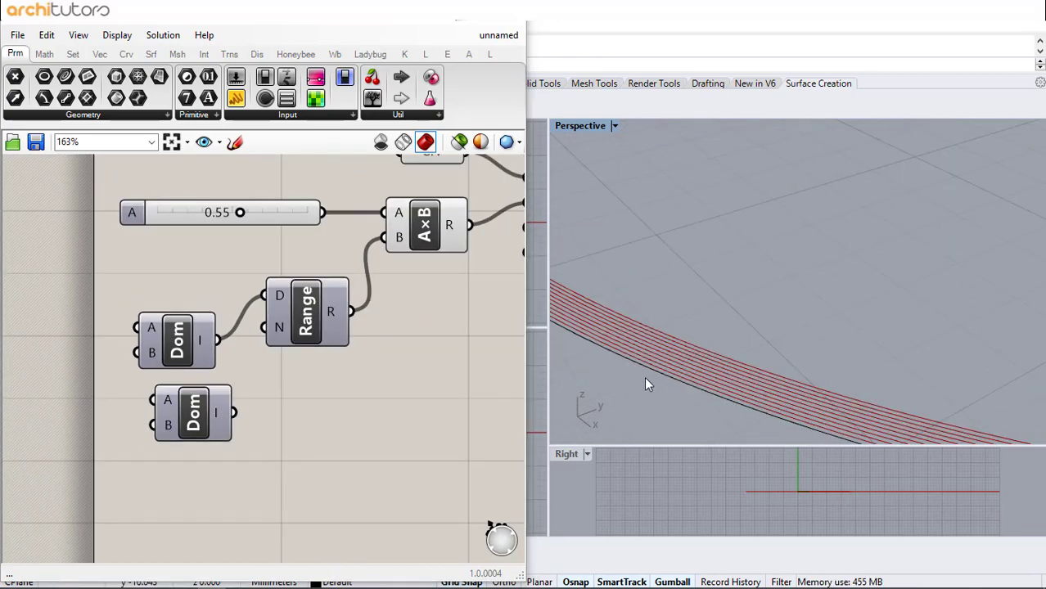
{"action": "left_click_drag", "start_coordinate": [177, 326], "coordinate": [168, 285]}
{"action": "left_click", "coordinate": [260, 396]}
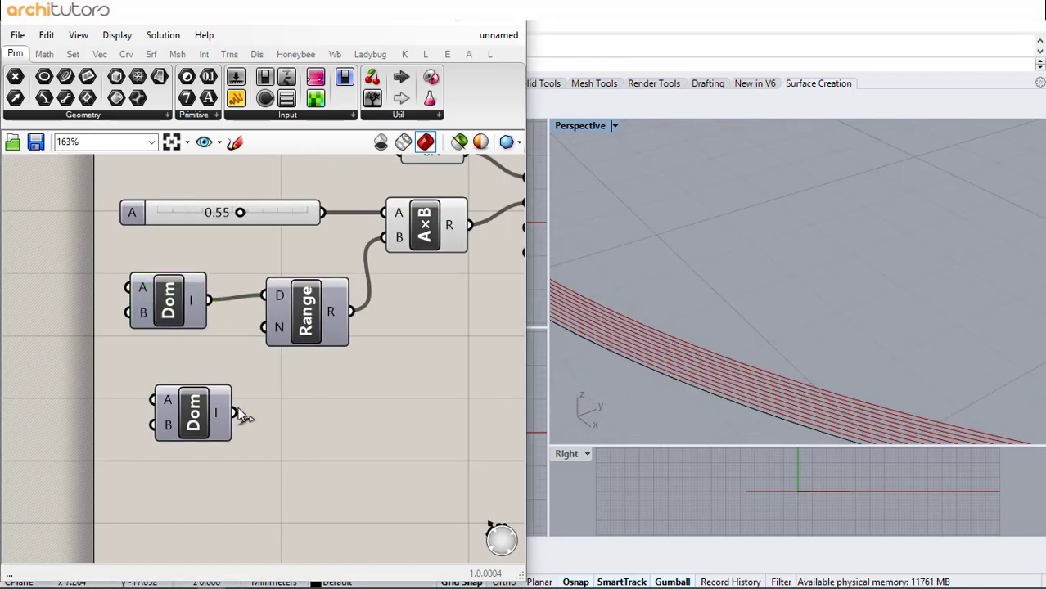
Try to connect the duplicated Construct Domain's output to input D of the Range component
{"action": "left_click_drag", "start_coordinate": [243, 415], "coordinate": [262, 295]}
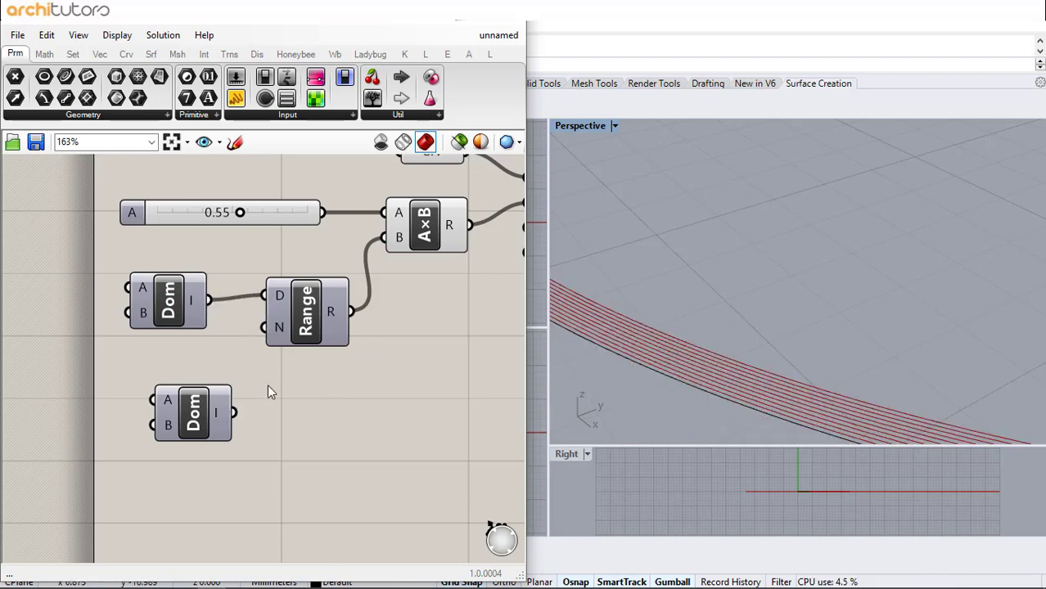
{"action": "scroll", "coordinate": [267, 385], "scroll_direction": "down", "scroll_amount": 4}
{"action": "scroll", "coordinate": [310, 300], "scroll_direction": "up", "scroll_amount": 1}
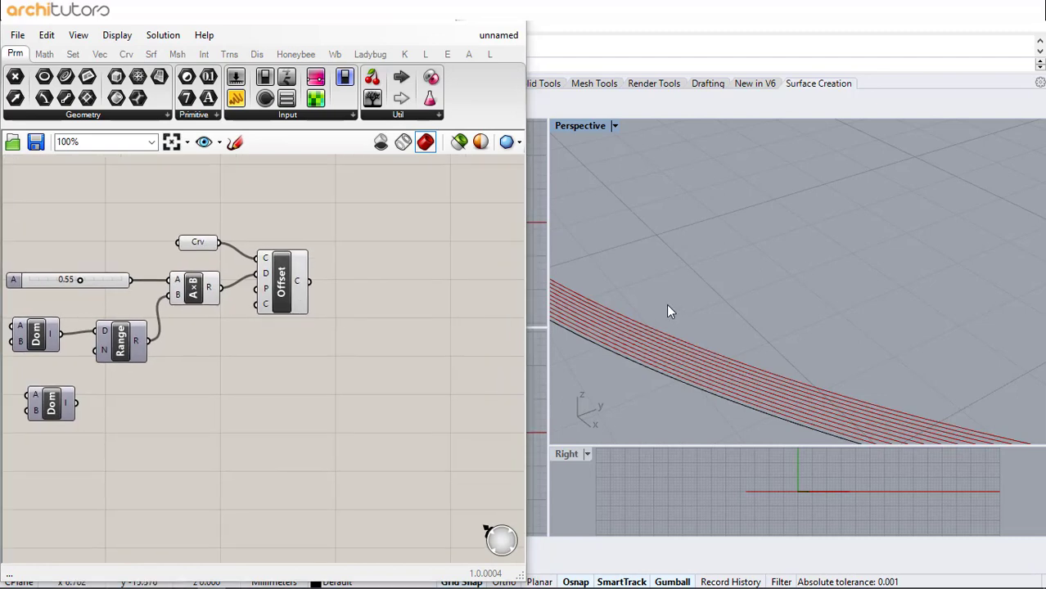
{"action": "scroll", "coordinate": [737, 336], "scroll_direction": "down", "scroll_amount": 5}
{"action": "scroll", "coordinate": [787, 271], "scroll_direction": "down", "scroll_amount": 2}
Add an Absolute component below the Multiplication component and connect the Range output R to its input x
{"action": "double_click", "coordinate": [218, 390]}
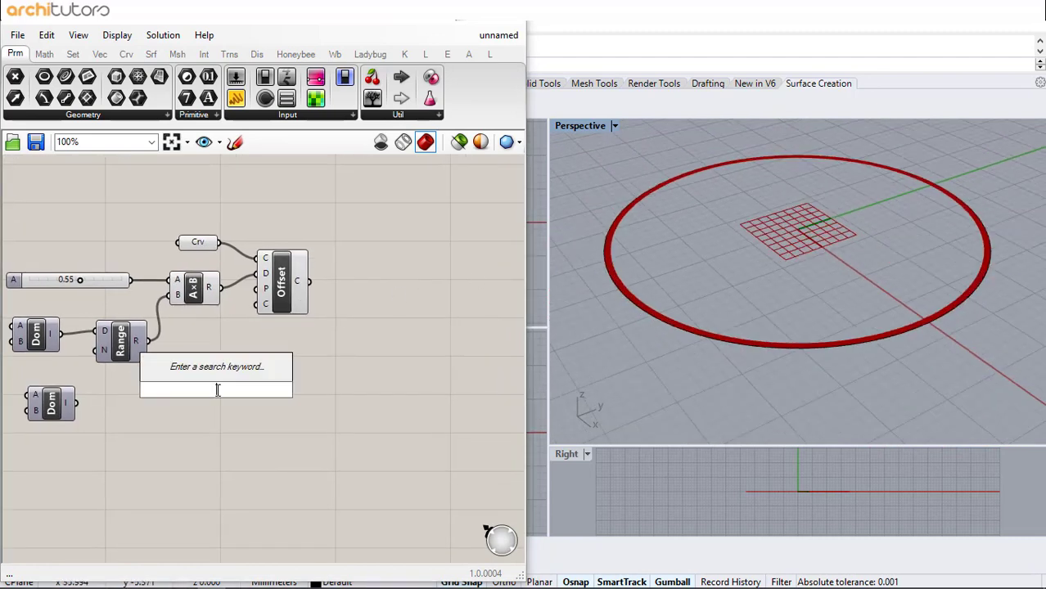
{"action": "type", "text": "abs"}
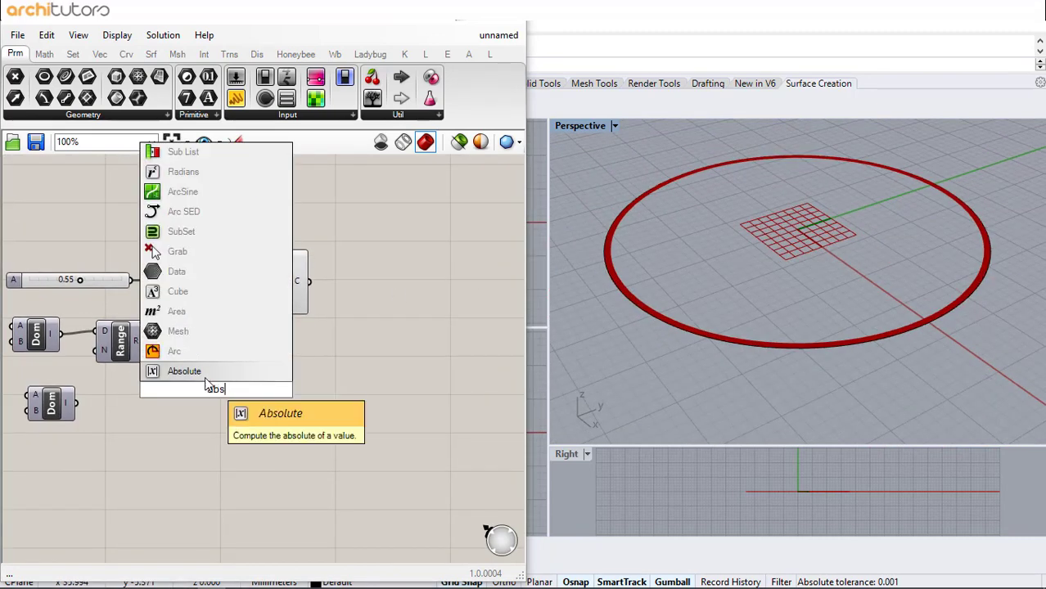
{"action": "left_click", "coordinate": [210, 372]}
{"action": "left_click_drag", "start_coordinate": [152, 342], "coordinate": [198, 390]}
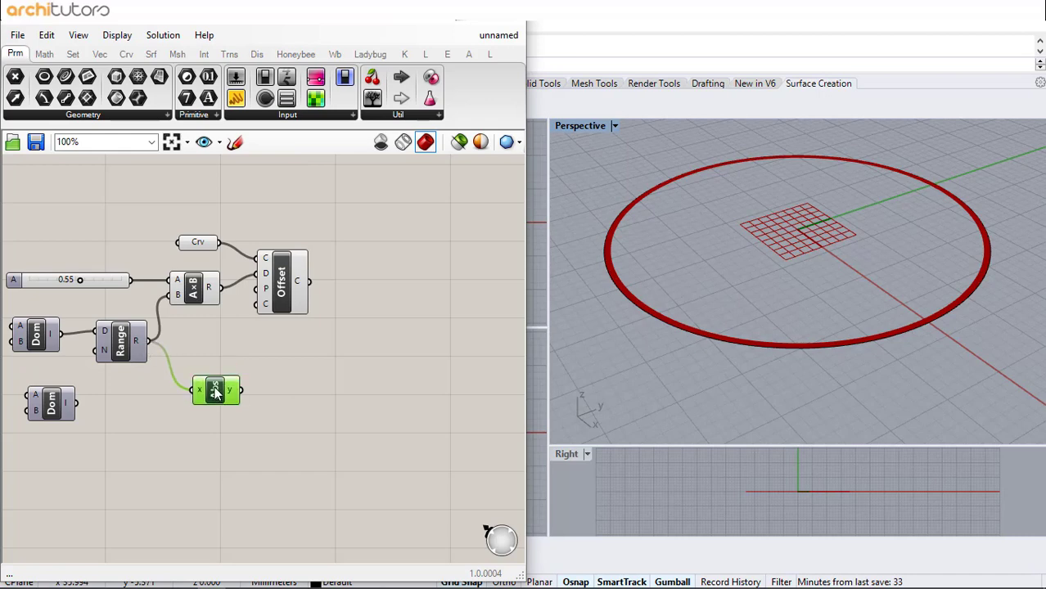
Add a Graph Mapper component beside the Absolute component and connect output y to its input
{"action": "scroll", "coordinate": [204, 366], "scroll_direction": "up", "scroll_amount": 1}
{"action": "double_click", "coordinate": [260, 382]}
{"action": "type", "text": "gra"}
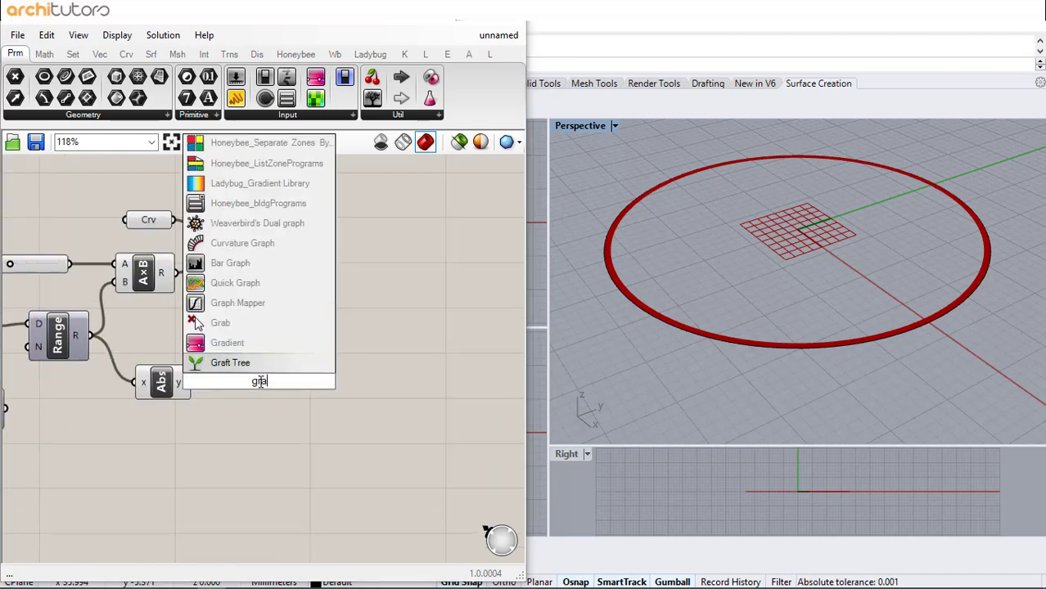
{"action": "left_click", "coordinate": [273, 303]}
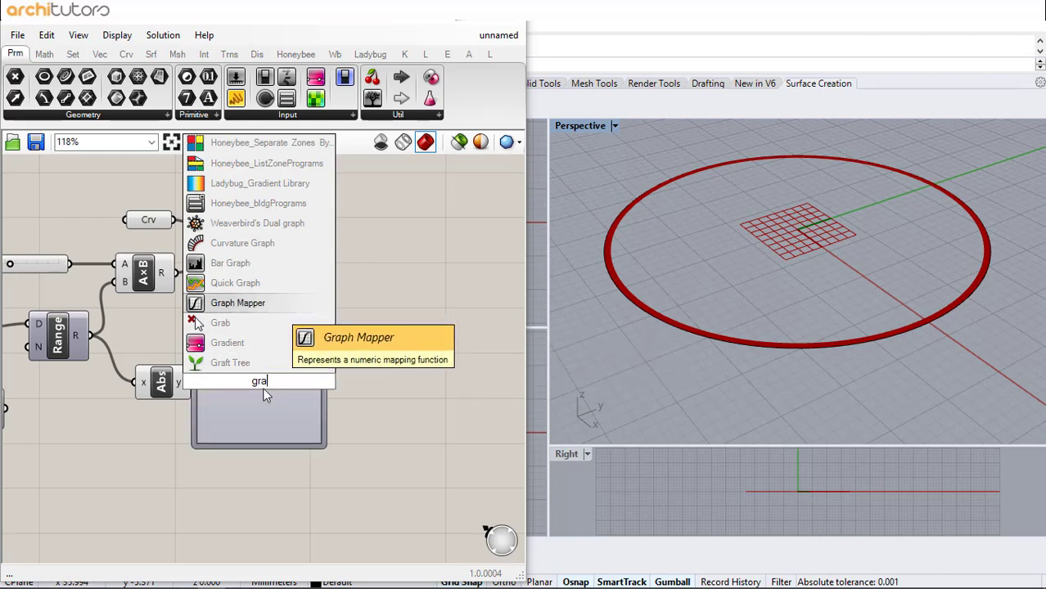
{"action": "left_click_drag", "start_coordinate": [242, 385], "coordinate": [302, 409]}
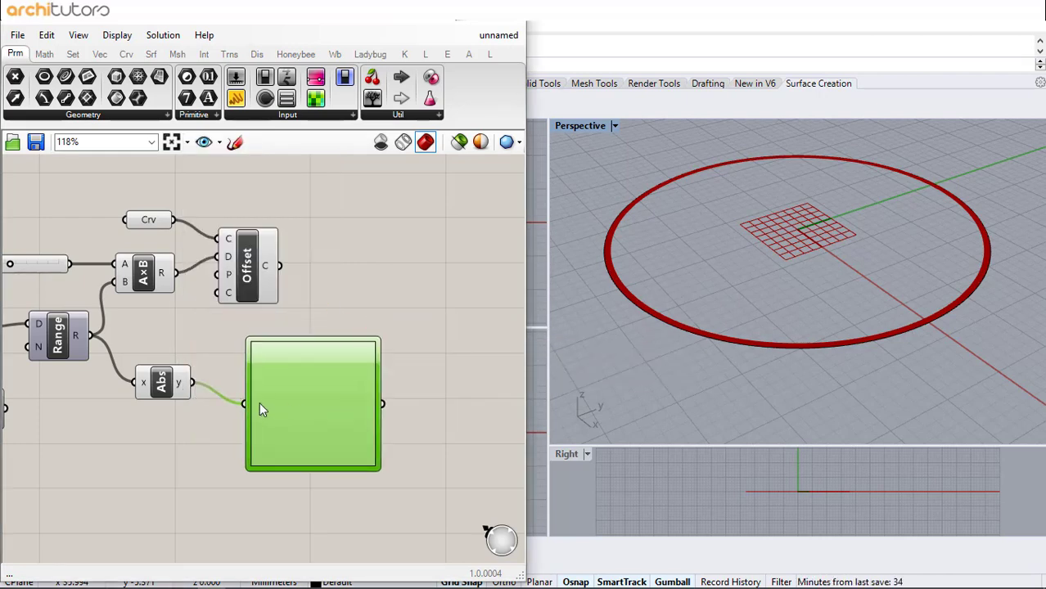
Set the Graph Mapper's graph type to Bezier
{"action": "right_click", "coordinate": [320, 396]}
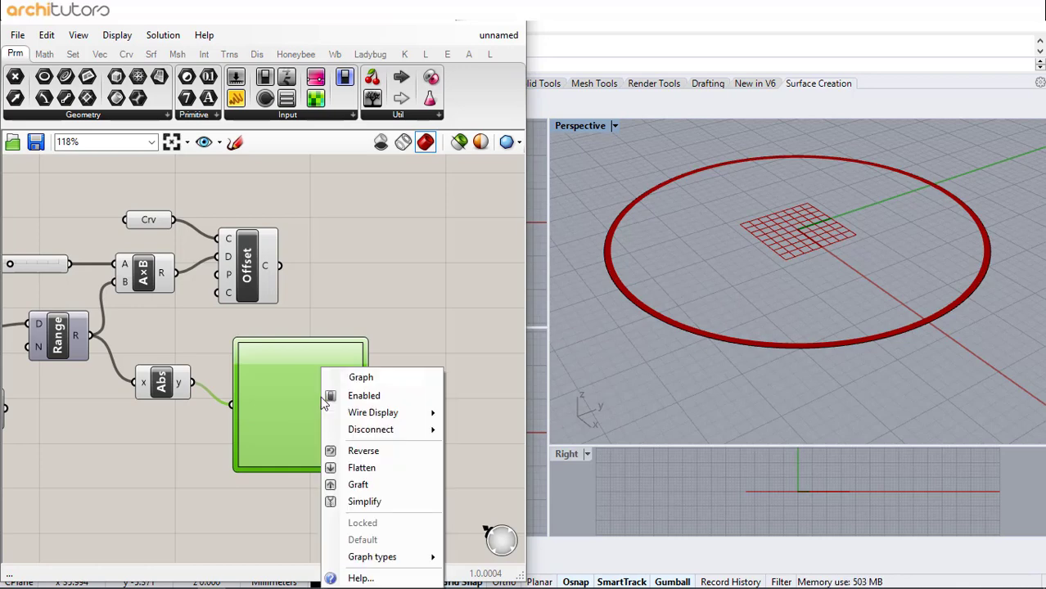
{"action": "mouse_move", "coordinate": [397, 557]}
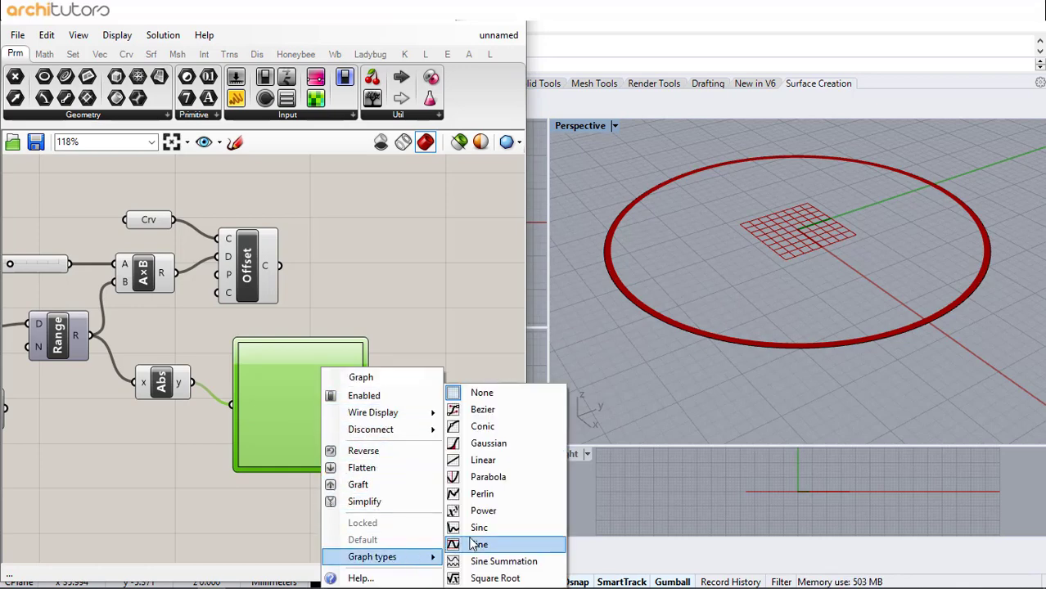
{"action": "left_click", "coordinate": [480, 412]}
{"action": "right_click_drag", "start_coordinate": [339, 303], "coordinate": [259, 328]}
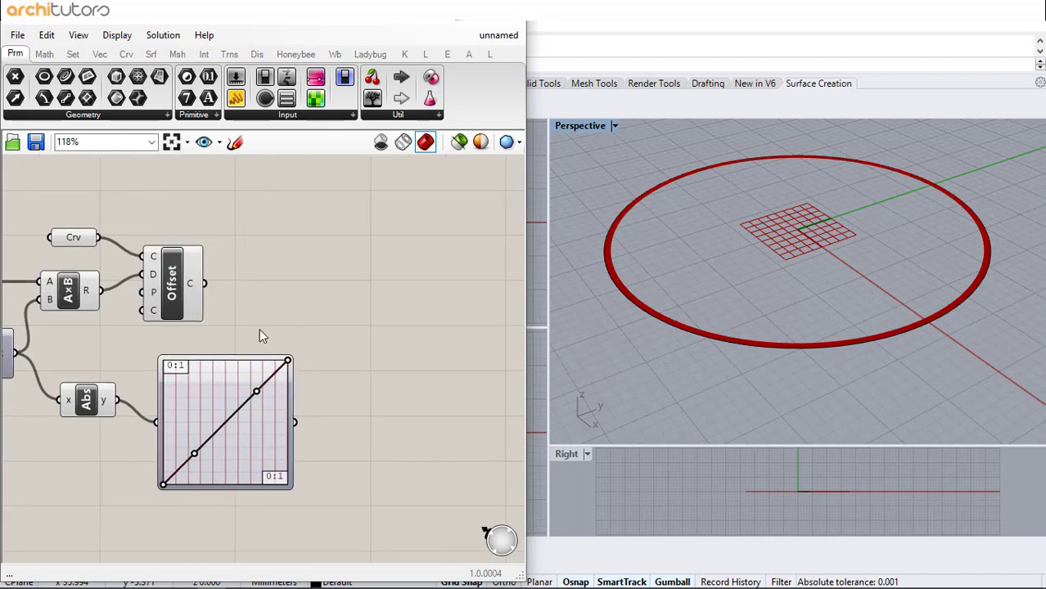
Add a second Multiplication component beside the Graph Mapper and connect the mapper's output to its input A
{"action": "scroll", "coordinate": [258, 328], "scroll_direction": "down", "scroll_amount": 1}
{"action": "scroll", "coordinate": [258, 336], "scroll_direction": "up", "scroll_amount": 1}
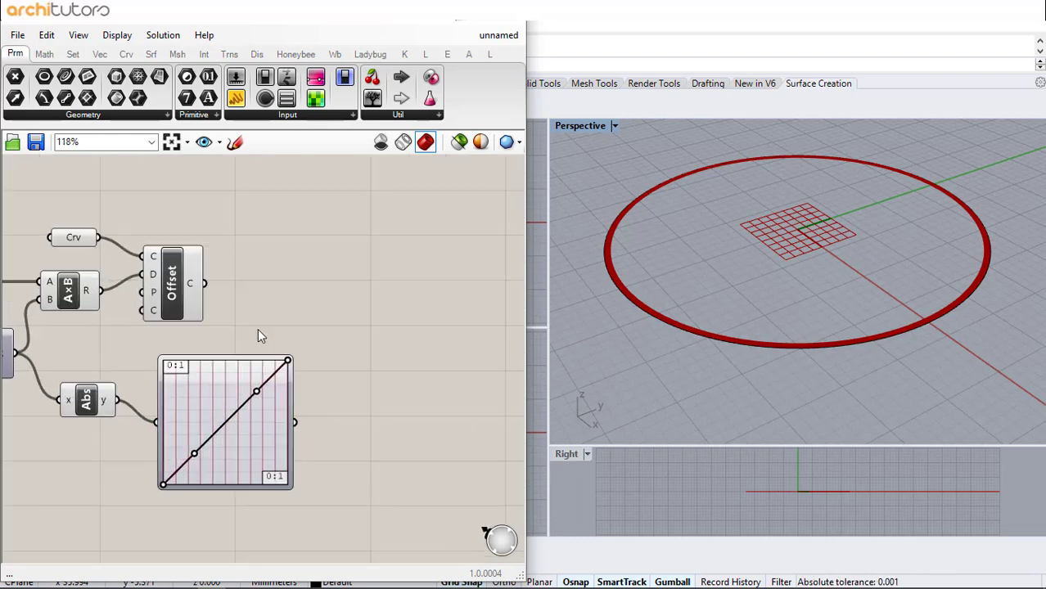
{"action": "double_click", "coordinate": [319, 397]}
{"action": "type", "text": "a"}
{"action": "key", "text": "BackSpace"}
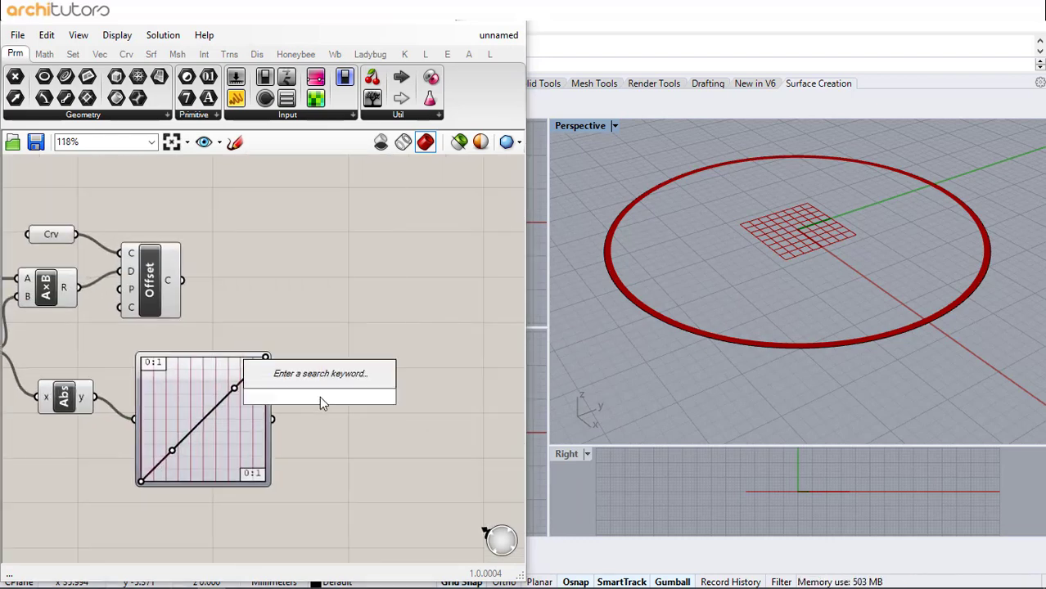
{"action": "type", "text": "mul"}
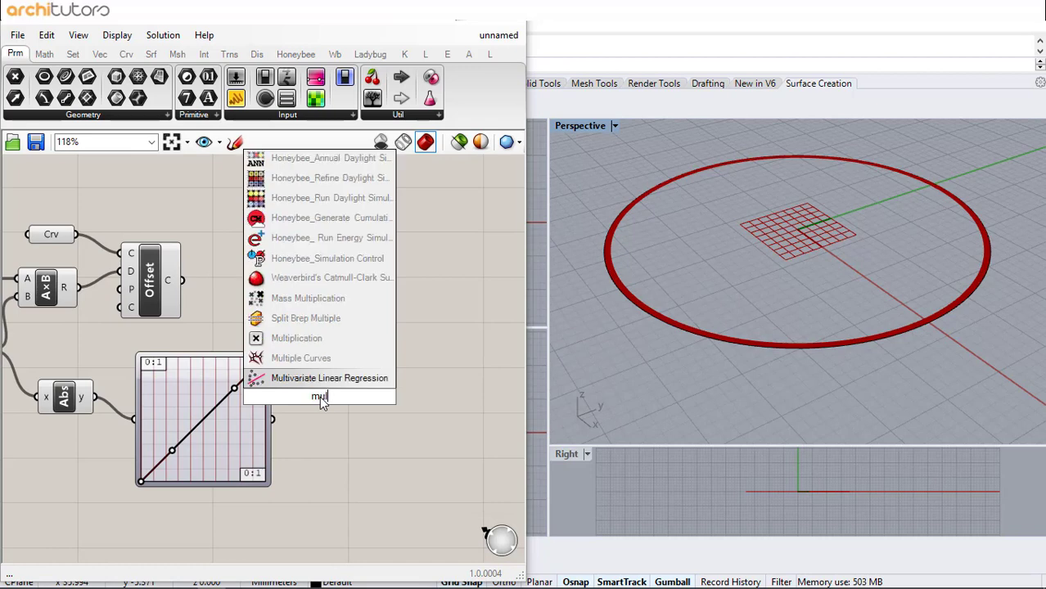
{"action": "left_click", "coordinate": [325, 339]}
{"action": "left_click_drag", "start_coordinate": [322, 398], "coordinate": [341, 414]}
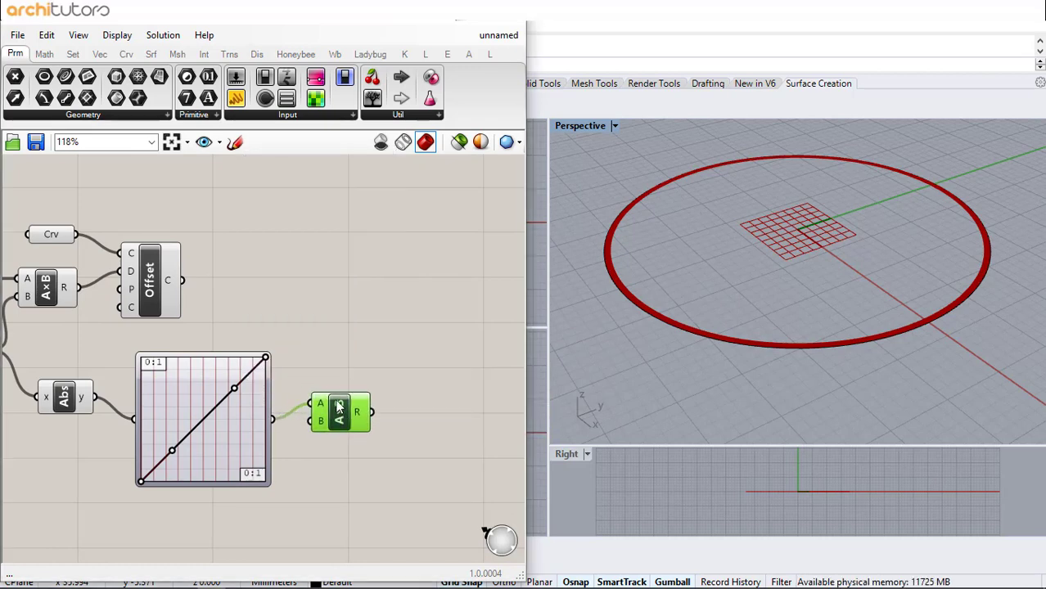
Add a Unit Z component and connect the second Multiplication's result R to its factor input F
{"action": "double_click", "coordinate": [412, 386]}
{"action": "type", "text": "z"}
{"action": "key", "text": "Return"}
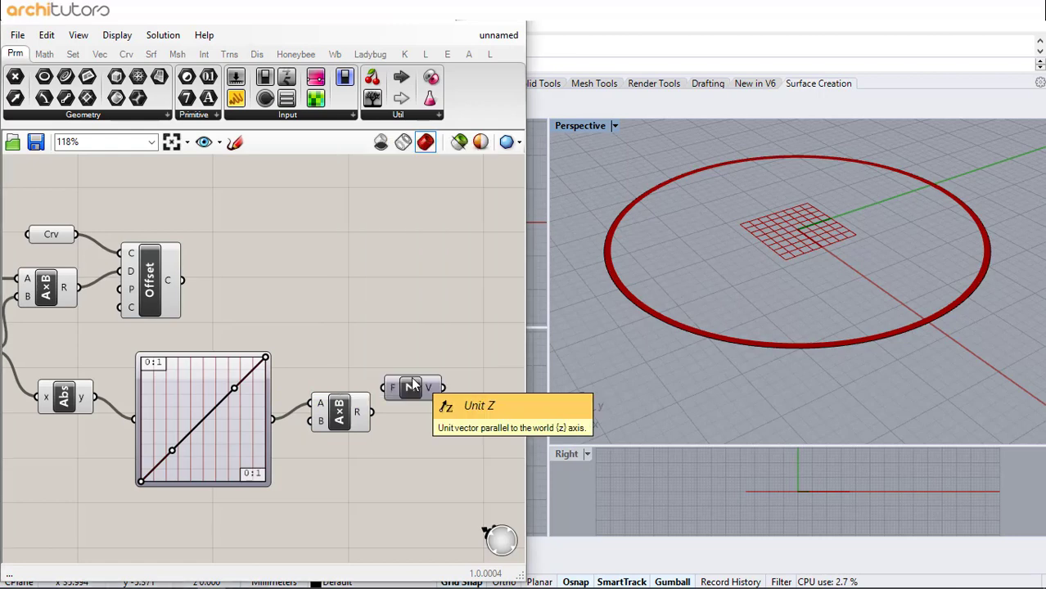
{"action": "left_click_drag", "start_coordinate": [407, 394], "coordinate": [418, 395]}
{"action": "right_click_drag", "start_coordinate": [419, 344], "coordinate": [353, 347]}
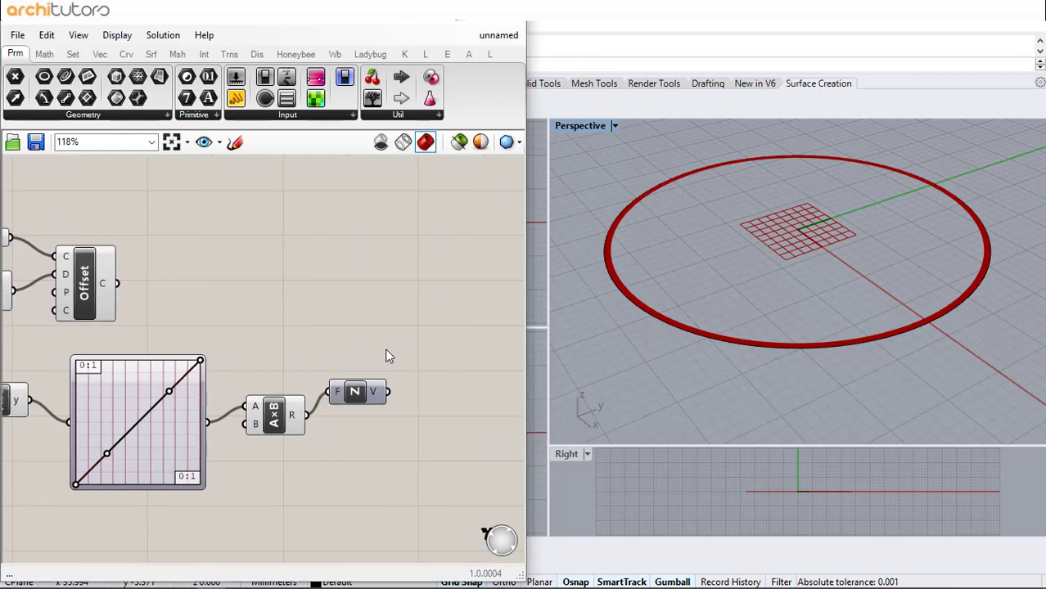
Add a Move component beside the Unit Z component and connect the Unit Z vector V to its input T
{"action": "double_click", "coordinate": [401, 354]}
{"action": "type", "text": "mo"}
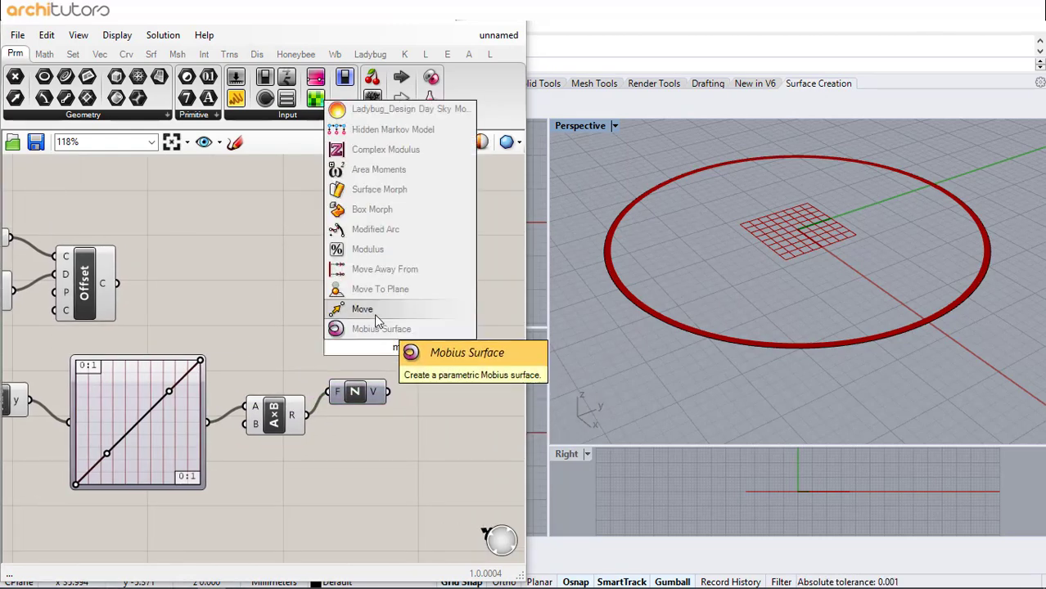
{"action": "left_click", "coordinate": [375, 310]}
{"action": "left_click_drag", "start_coordinate": [385, 348], "coordinate": [423, 348]}
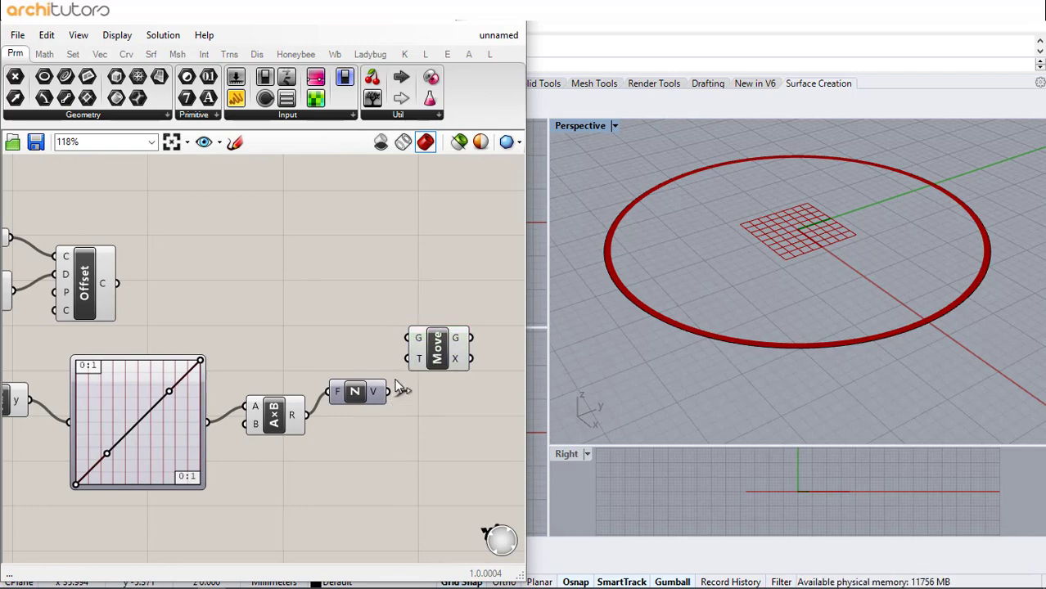
Add a Divide Curve component beside the Offset component and connect the Offset output C to its curve input C
{"action": "double_click", "coordinate": [254, 266]}
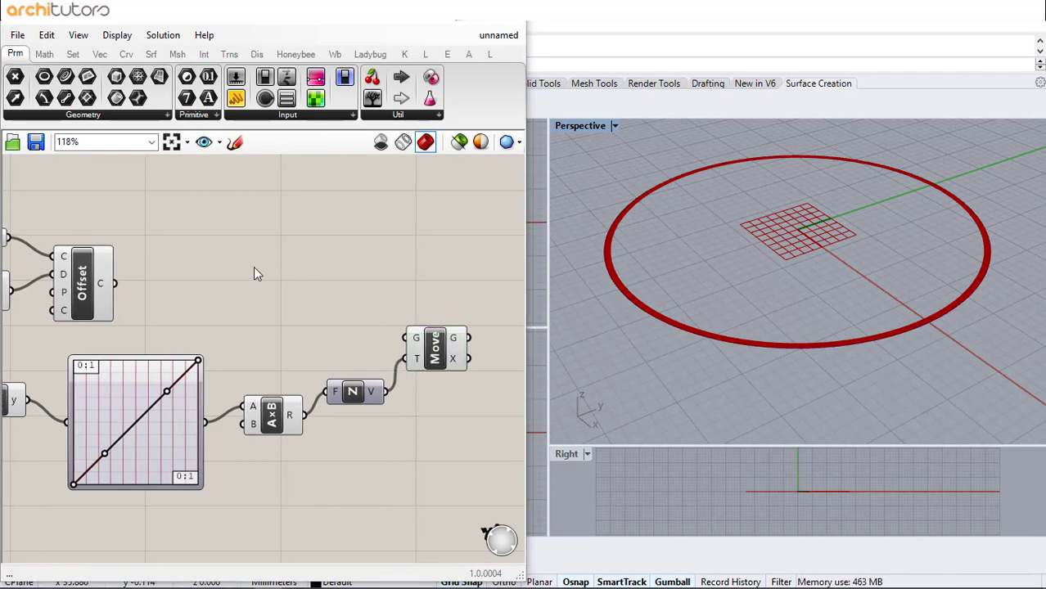
{"action": "type", "text": "div"}
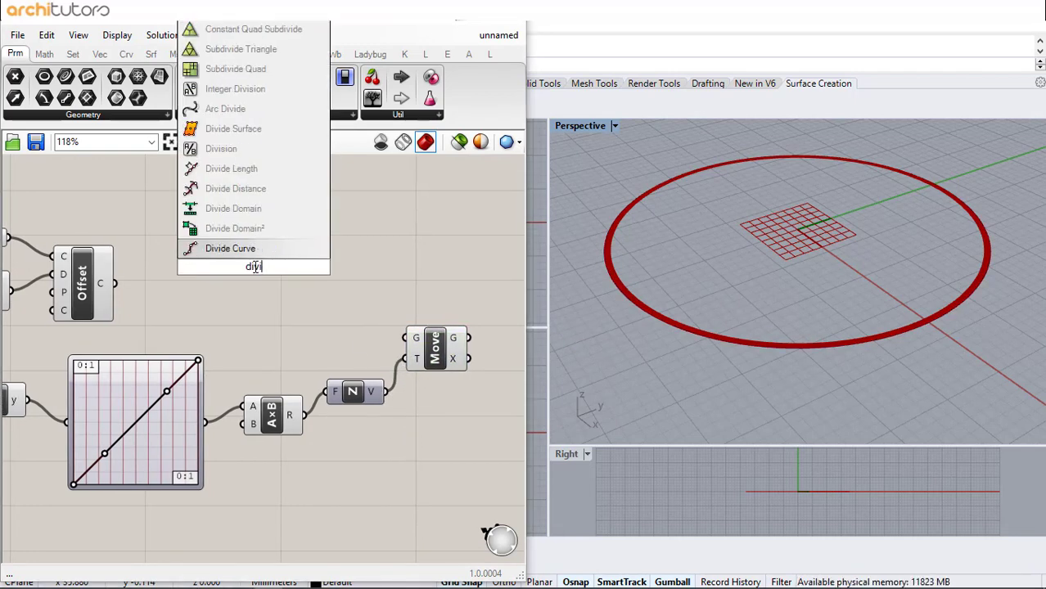
{"action": "left_click", "coordinate": [257, 256]}
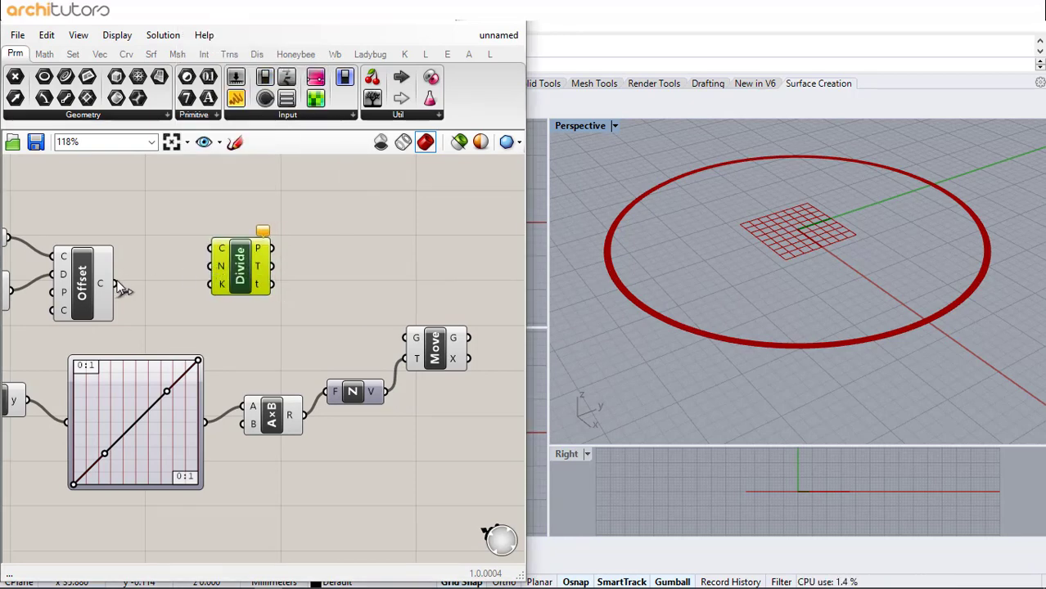
{"action": "left_click_drag", "start_coordinate": [115, 284], "coordinate": [202, 259]}
{"action": "left_click", "coordinate": [304, 271]}
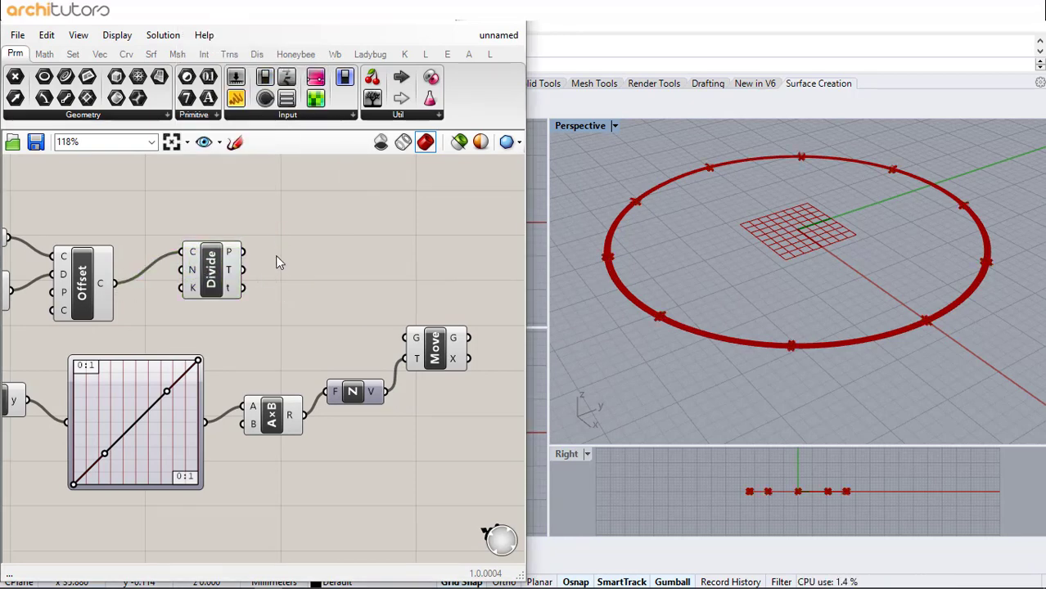
Add a List Item component beside the Divide Curve component and connect the division points P to its list input L
{"action": "double_click", "coordinate": [290, 254]}
{"action": "type", "text": "item"}
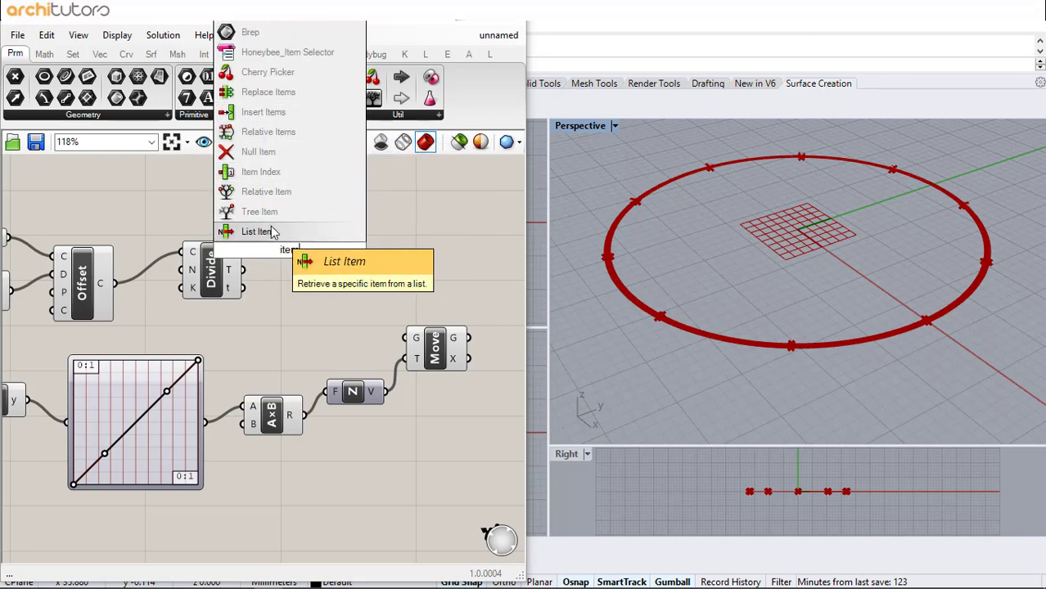
{"action": "left_click", "coordinate": [270, 232]}
{"action": "left_click_drag", "start_coordinate": [291, 250], "coordinate": [316, 250]}
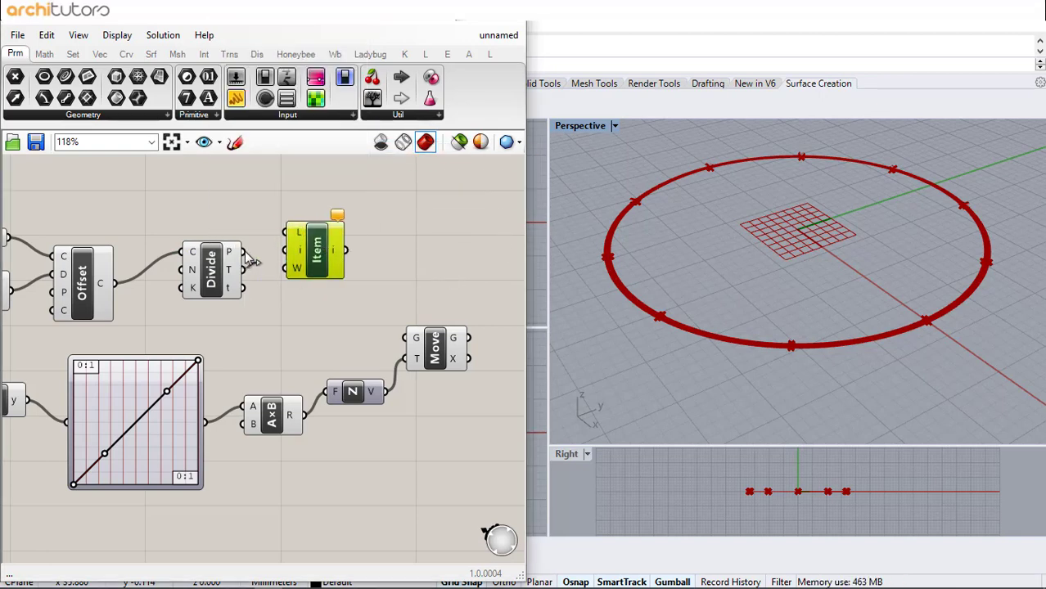
{"action": "left_click", "coordinate": [391, 262]}
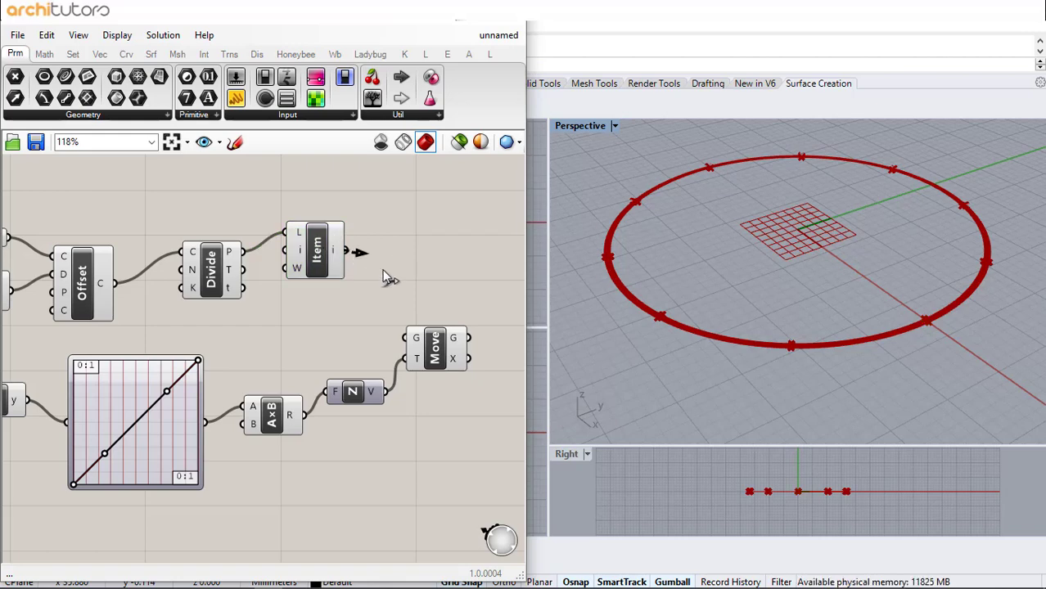
Connect the Divide Curve's points output P to the geometry input G of the Move component
{"action": "left_click_drag", "start_coordinate": [390, 279], "coordinate": [407, 338]}
{"action": "left_click_drag", "start_coordinate": [243, 251], "coordinate": [407, 338], "text": "shift"}
Flatten the curve output C of the Offset component
{"action": "scroll", "coordinate": [92, 281], "scroll_direction": "up", "scroll_amount": 3}
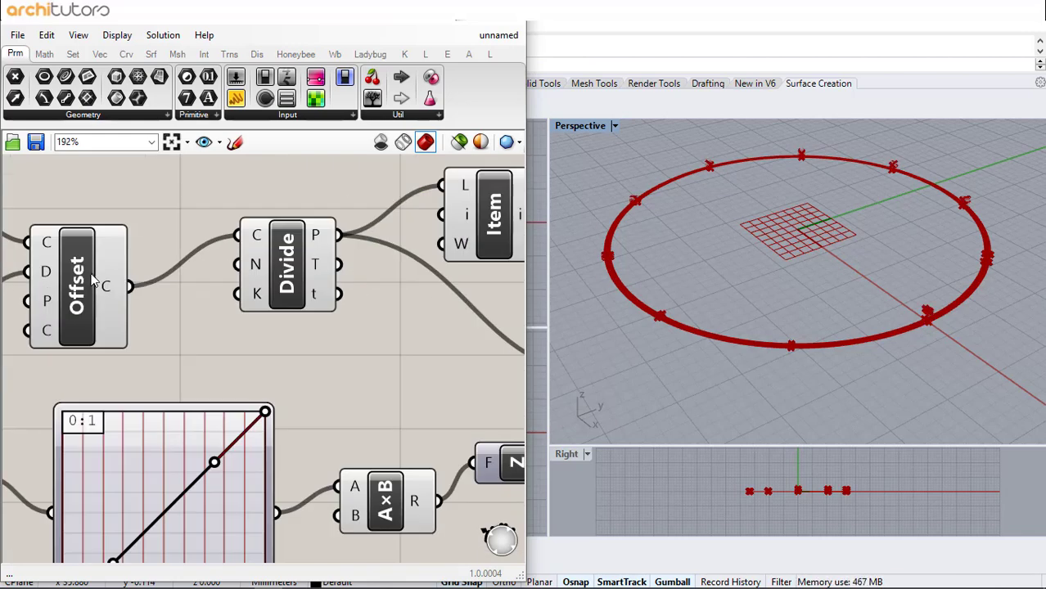
{"action": "right_click", "coordinate": [109, 292]}
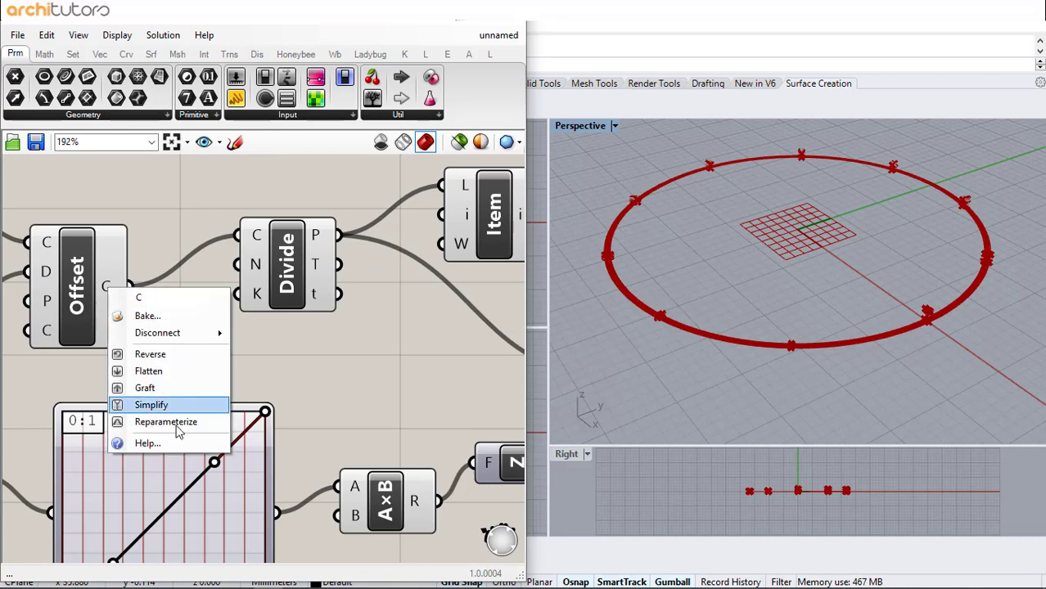
{"action": "left_click", "coordinate": [149, 372]}
Graft the geometry input G of the Move component and check the moved points on the circle in the Perspective viewport
{"action": "scroll", "coordinate": [247, 345], "scroll_direction": "down", "scroll_amount": 2}
{"action": "right_click_drag", "start_coordinate": [294, 344], "coordinate": [203, 345]}
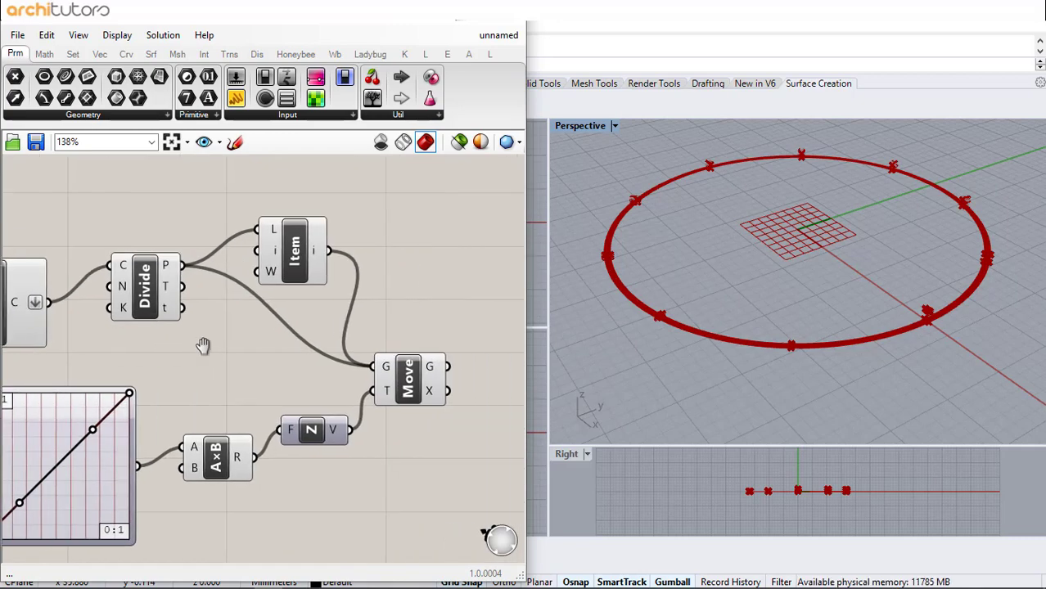
{"action": "scroll", "coordinate": [368, 360], "scroll_direction": "up", "scroll_amount": 2}
{"action": "right_click", "coordinate": [394, 374]}
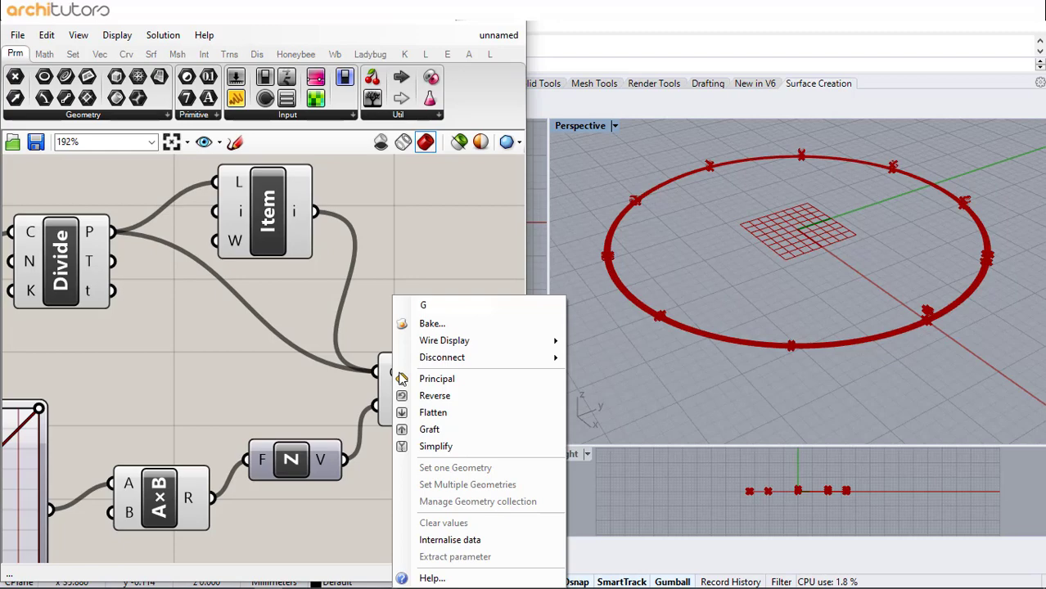
{"action": "left_click", "coordinate": [429, 427]}
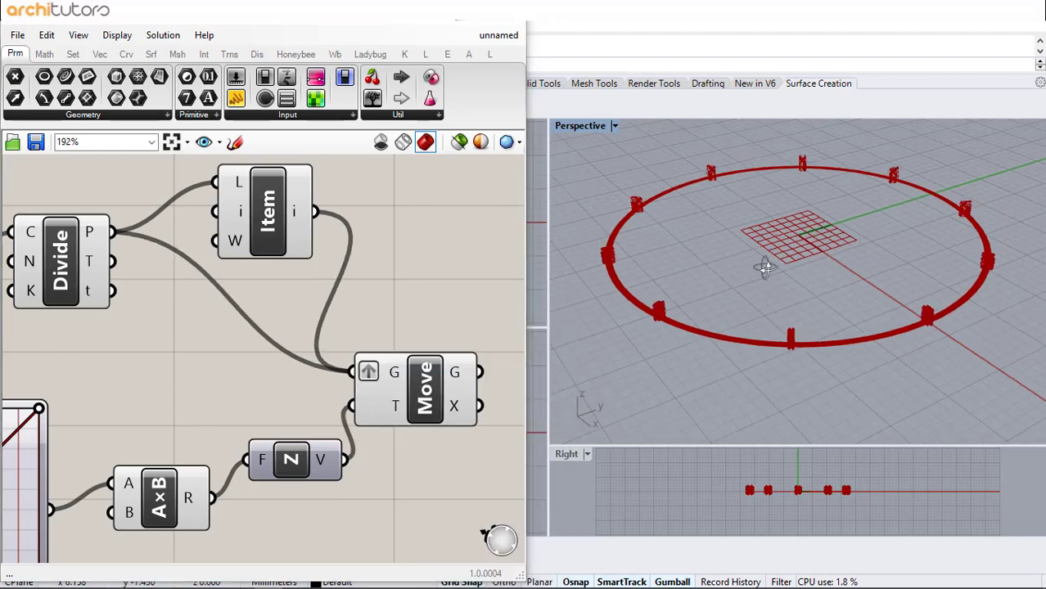
{"action": "scroll", "coordinate": [616, 332], "scroll_direction": "up", "scroll_amount": 5}
{"action": "scroll", "coordinate": [669, 323], "scroll_direction": "down", "scroll_amount": 5}
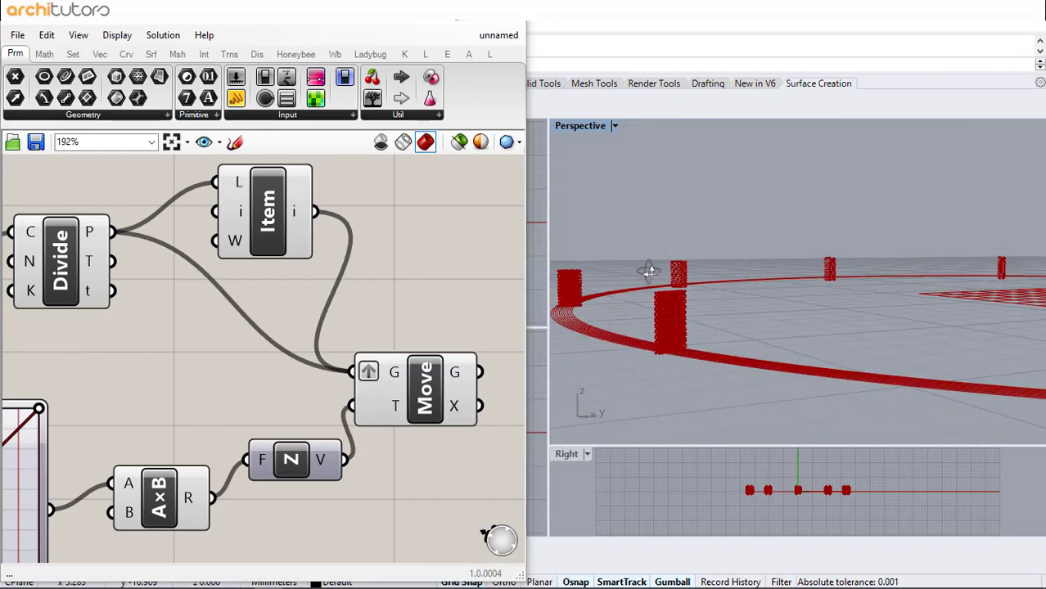
{"action": "right_click_drag", "start_coordinate": [649, 271], "coordinate": [647, 318]}
{"action": "scroll", "coordinate": [647, 320], "scroll_direction": "down", "scroll_amount": 5}
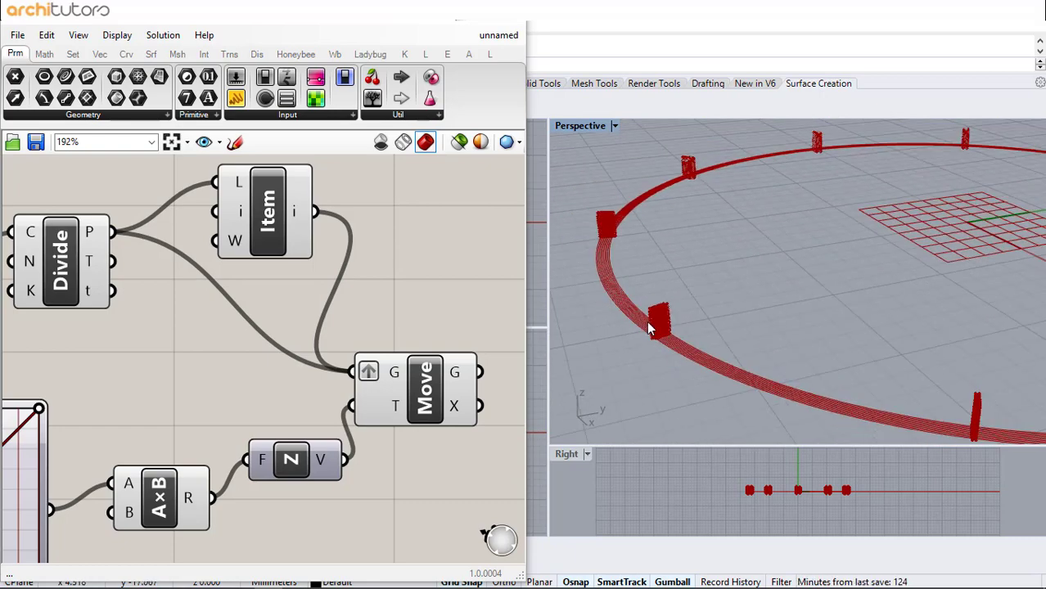
{"action": "scroll", "coordinate": [754, 328], "scroll_direction": "down", "scroll_amount": 2}
{"action": "scroll", "coordinate": [873, 324], "scroll_direction": "up", "scroll_amount": 2}
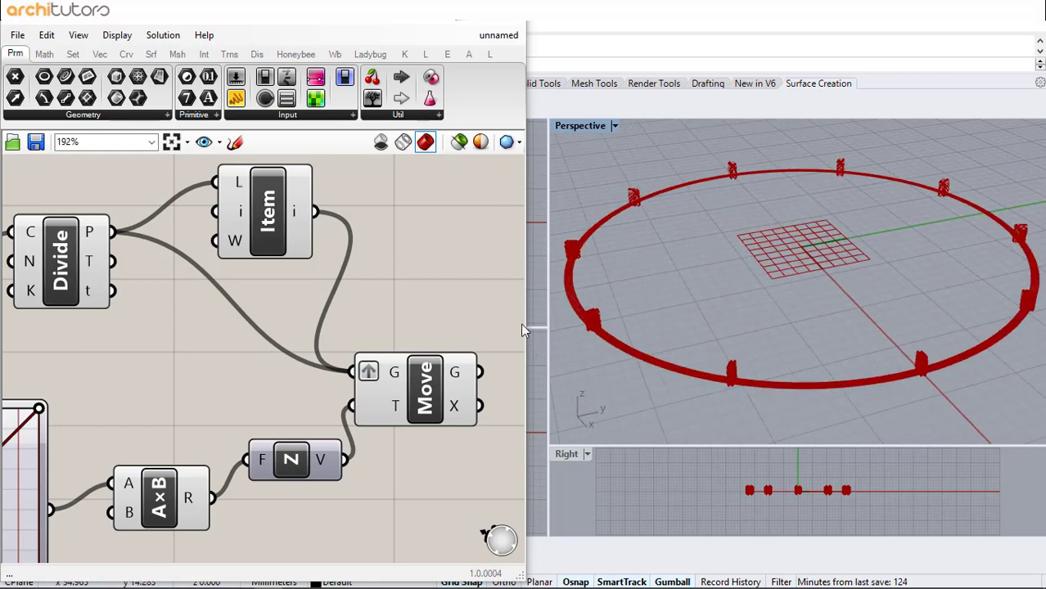
Add a Surface From Points component beside the Move component and connect the Move output G to its points input P
{"action": "scroll", "coordinate": [392, 292], "scroll_direction": "down", "scroll_amount": 4}
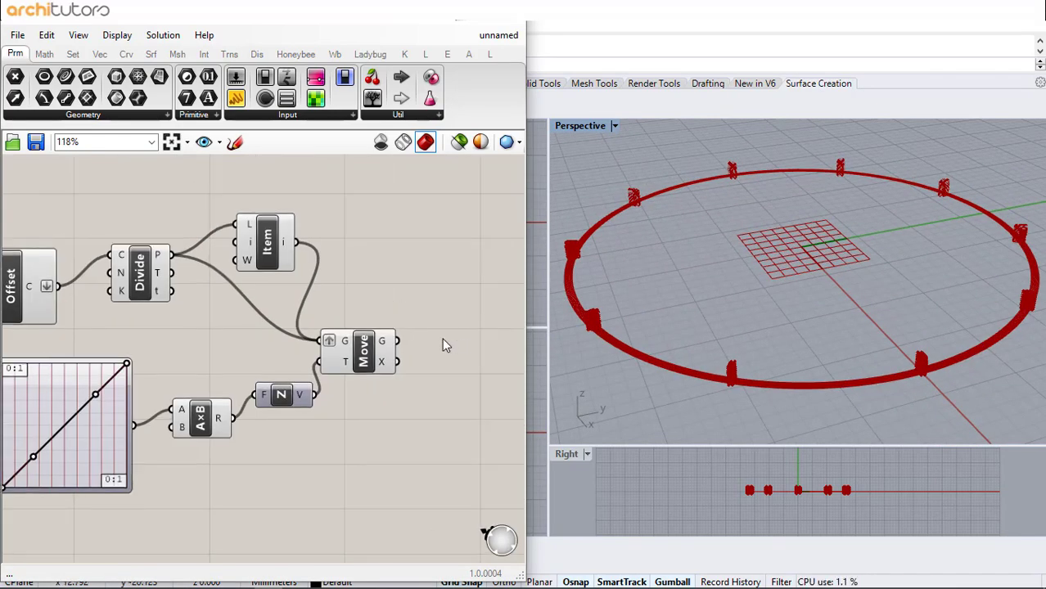
{"action": "right_click_drag", "start_coordinate": [442, 346], "coordinate": [304, 331]}
{"action": "double_click", "coordinate": [310, 360]}
{"action": "type", "text": "sr"}
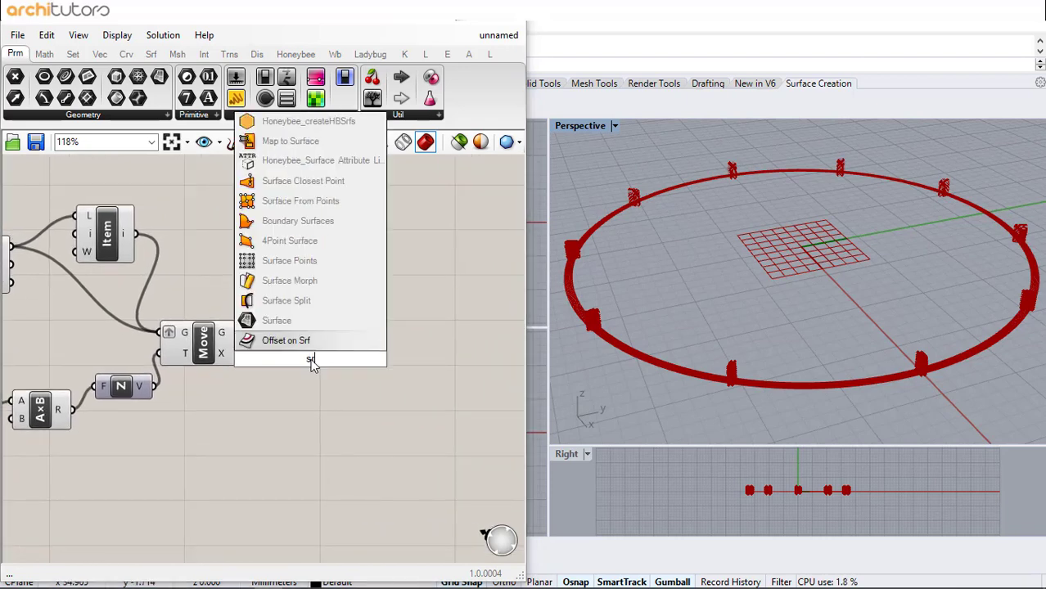
{"action": "type", "text": "f"}
{"action": "key", "text": "Return"}
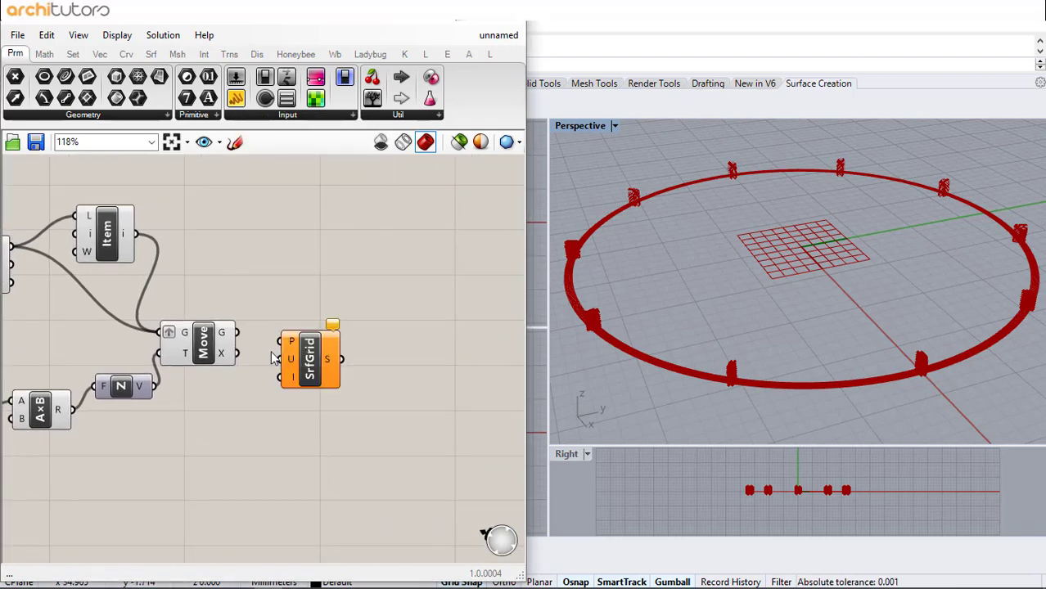
{"action": "left_click_drag", "start_coordinate": [300, 360], "coordinate": [294, 346]}
Add a Cap Holes component beside the SrfGrid component and connect the SrfGrid surface output S to its input B
{"action": "left_click", "coordinate": [383, 355]}
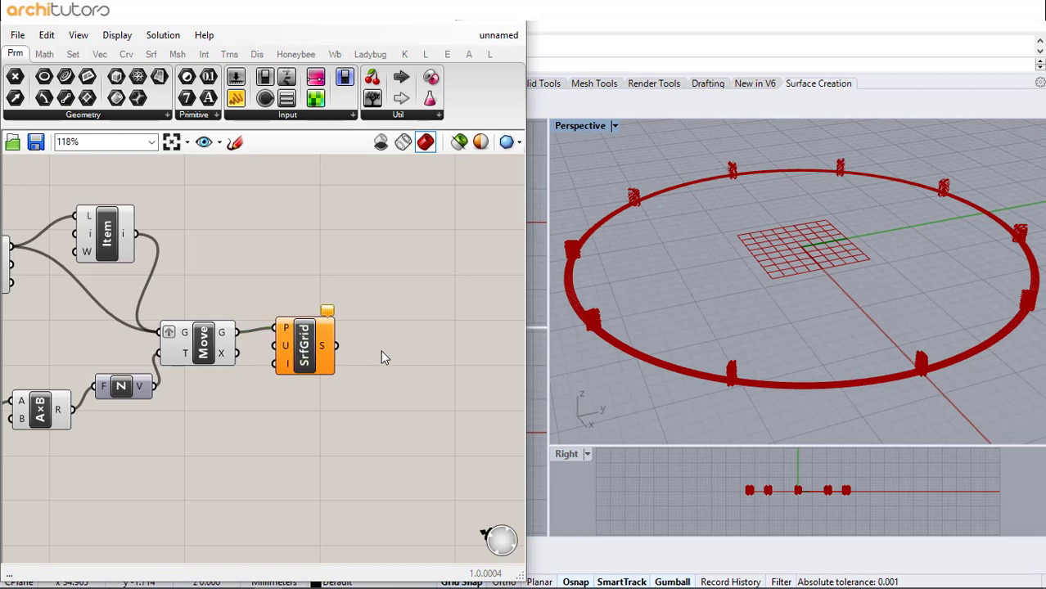
{"action": "double_click", "coordinate": [383, 355]}
{"action": "type", "text": "cap"}
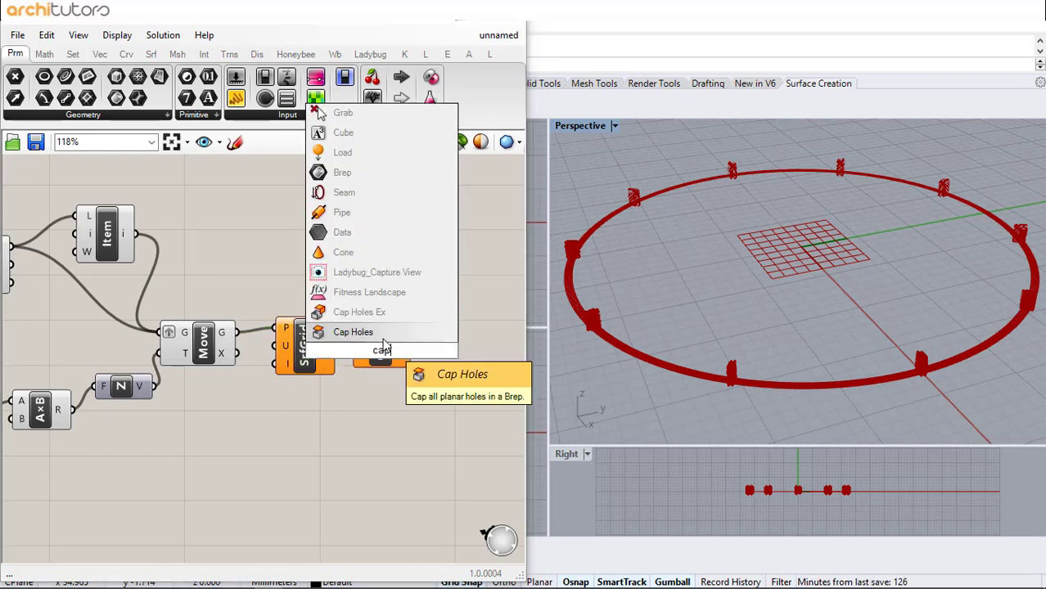
{"action": "key", "text": "Return"}
{"action": "left_click_drag", "start_coordinate": [374, 350], "coordinate": [384, 345]}
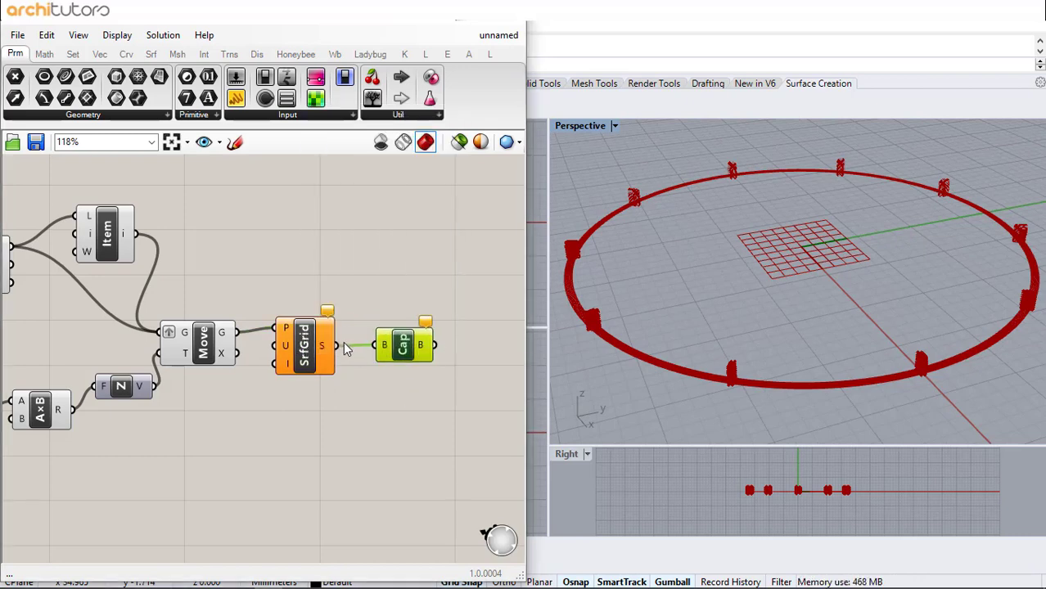
Flatten the points input P of the SrfGrid component
{"action": "scroll", "coordinate": [670, 379], "scroll_direction": "up", "scroll_amount": 8}
{"action": "right_click_drag", "start_coordinate": [778, 361], "coordinate": [581, 236]}
{"action": "scroll", "coordinate": [582, 237], "scroll_direction": "up", "scroll_amount": 2}
{"action": "scroll", "coordinate": [626, 274], "scroll_direction": "down", "scroll_amount": 3}
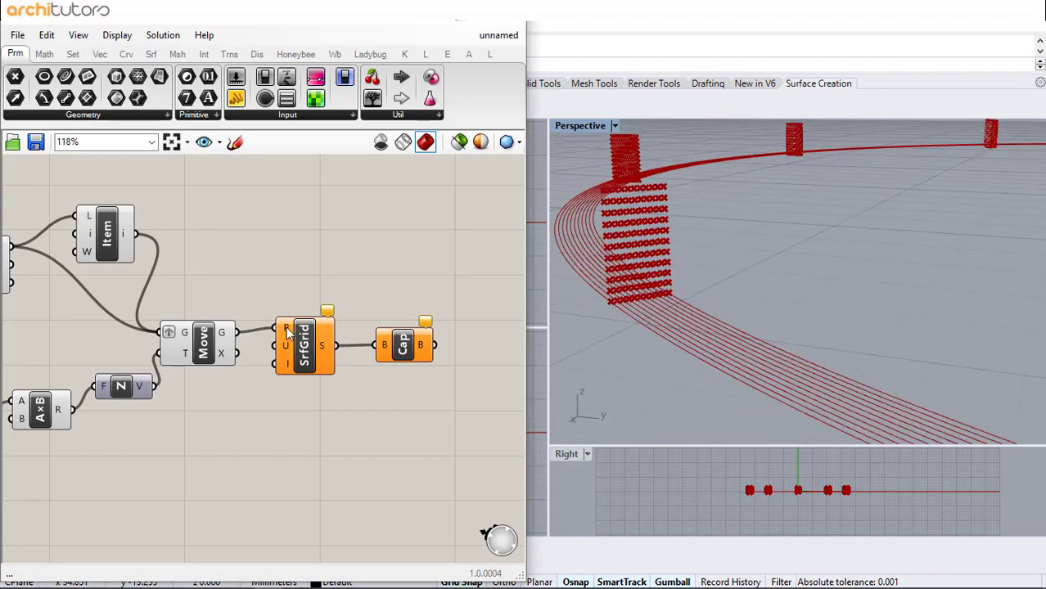
{"action": "right_click", "coordinate": [285, 328]}
{"action": "left_click", "coordinate": [335, 413]}
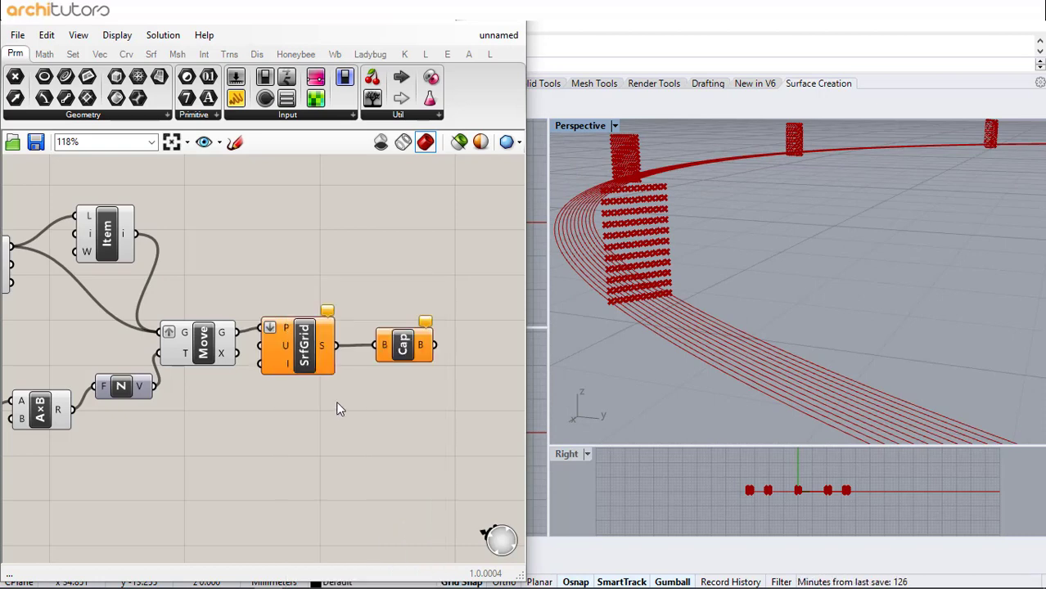
Make room before the SrfGrid and Cap components, add a number slider with value 11 and connect it to the SrfGrid count input U
{"action": "left_click_drag", "start_coordinate": [419, 287], "coordinate": [376, 352]}
{"action": "left_click", "coordinate": [259, 409]}
{"action": "double_click", "coordinate": [260, 405]}
{"action": "type", "text": "Number Slider"}
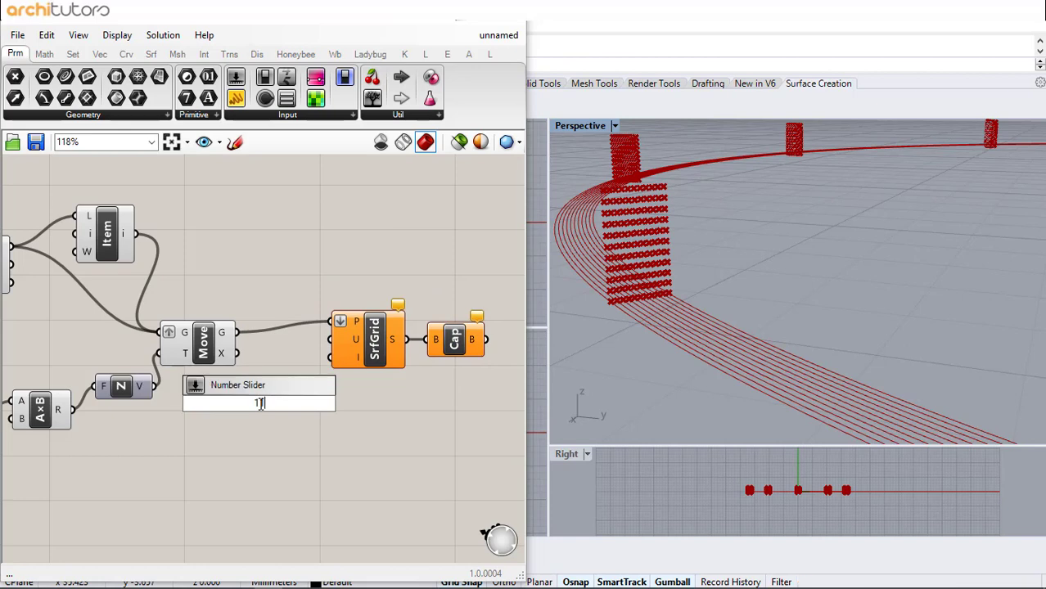
{"action": "key", "text": "Return"}
{"action": "left_click_drag", "start_coordinate": [333, 403], "coordinate": [332, 340]}
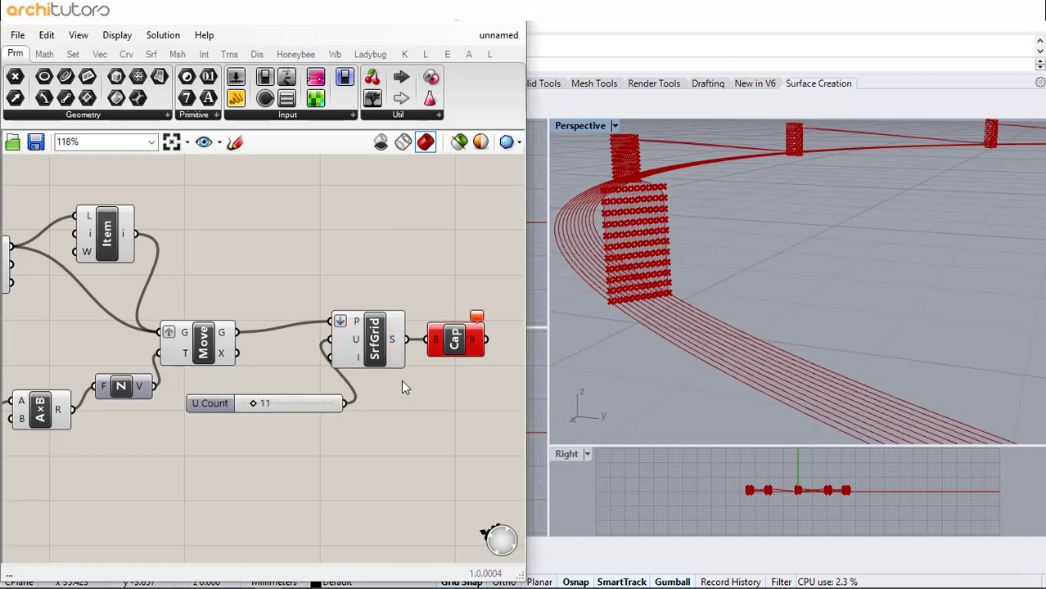
{"action": "left_click", "coordinate": [461, 344]}
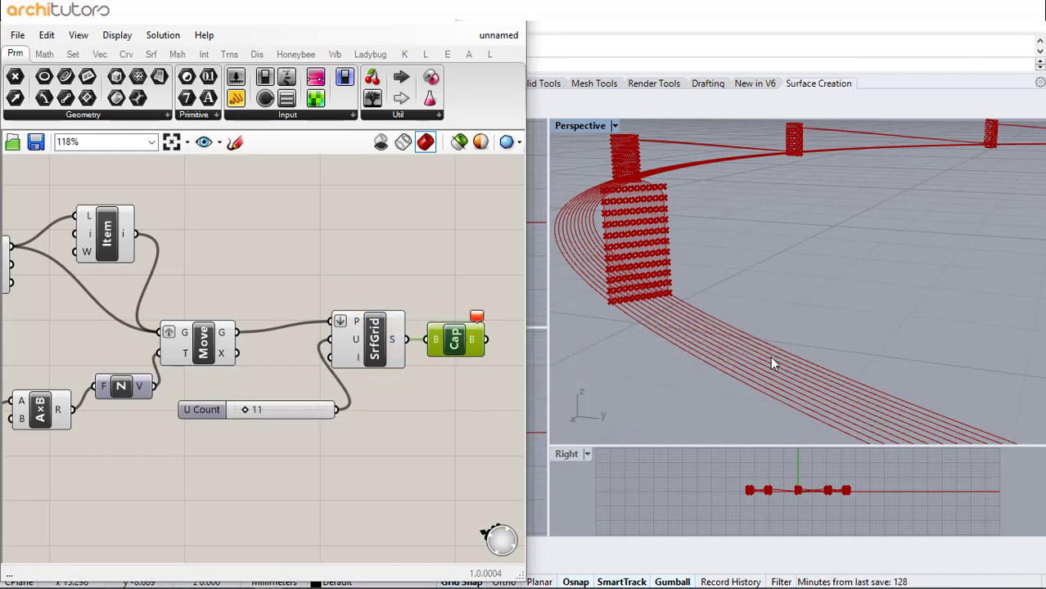
{"action": "right_click_drag", "start_coordinate": [770, 356], "coordinate": [918, 323]}
{"action": "right_click_drag", "start_coordinate": [840, 309], "coordinate": [769, 311]}
{"action": "left_click", "coordinate": [392, 392]}
Reshape the Graph Mapper curve into an upward-bulging arc by moving both of its handles above the diagonal
{"action": "scroll", "coordinate": [217, 297], "scroll_direction": "down", "scroll_amount": 2}
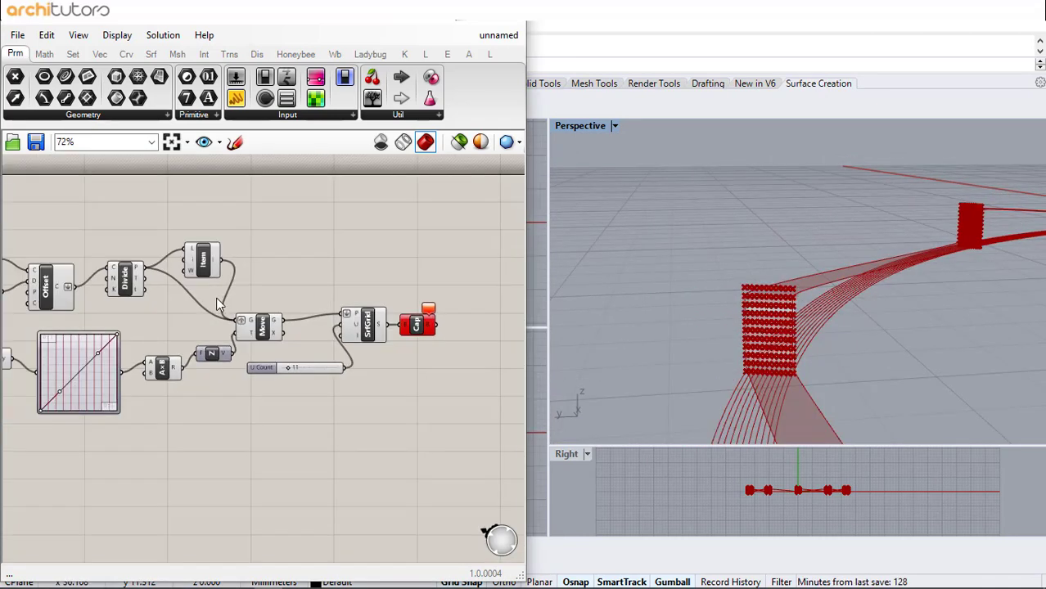
{"action": "right_click_drag", "start_coordinate": [216, 297], "coordinate": [294, 388]}
{"action": "scroll", "coordinate": [294, 388], "scroll_direction": "up", "scroll_amount": 4}
{"action": "mouse_move", "coordinate": [294, 388]}
{"action": "left_mouse_down"}
{"action": "mouse_move", "coordinate": [277, 360]}
{"action": "mouse_move", "coordinate": [298, 389]}
{"action": "left_mouse_up"}
{"action": "left_click_drag", "start_coordinate": [347, 339], "coordinate": [316, 317]}
{"action": "left_click_drag", "start_coordinate": [275, 413], "coordinate": [259, 362]}
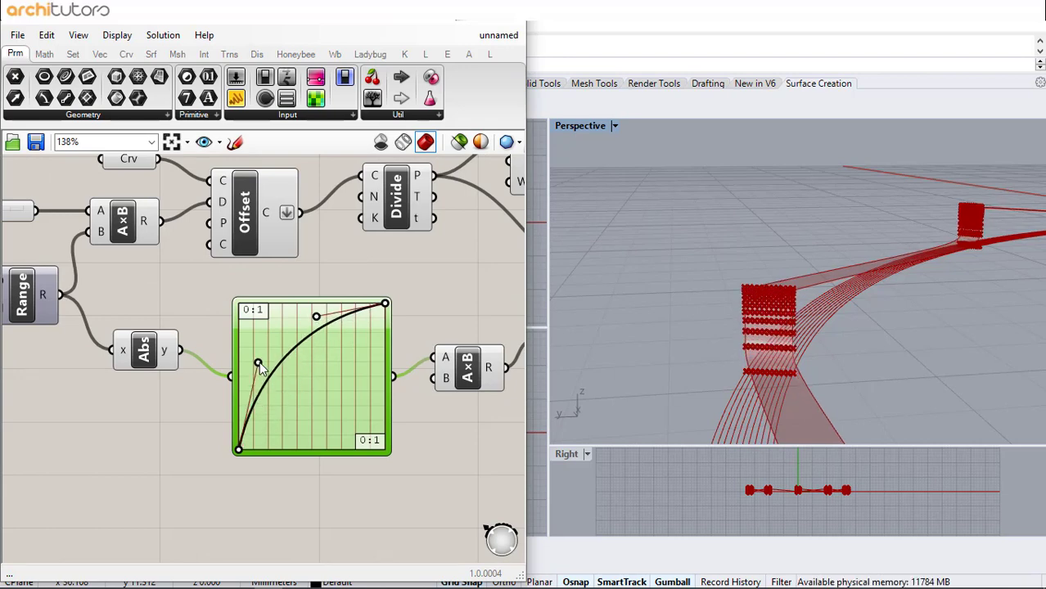
{"action": "right_click_drag", "start_coordinate": [836, 306], "coordinate": [890, 309]}
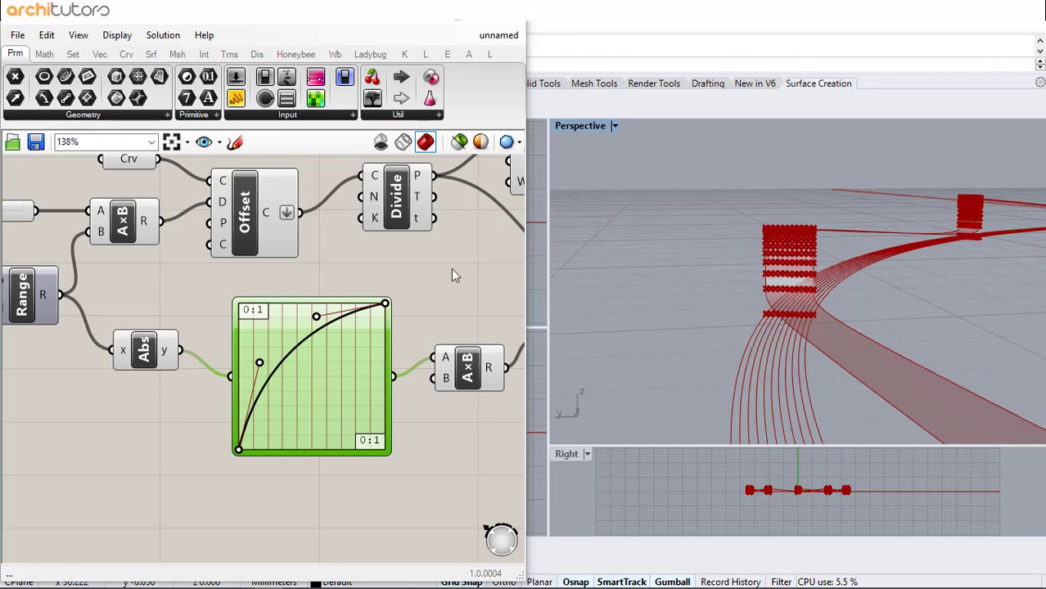
Turn off Graft on the Move component's geometry input G and graft its translation input T instead
{"action": "scroll", "coordinate": [411, 264], "scroll_direction": "down", "scroll_amount": 5}
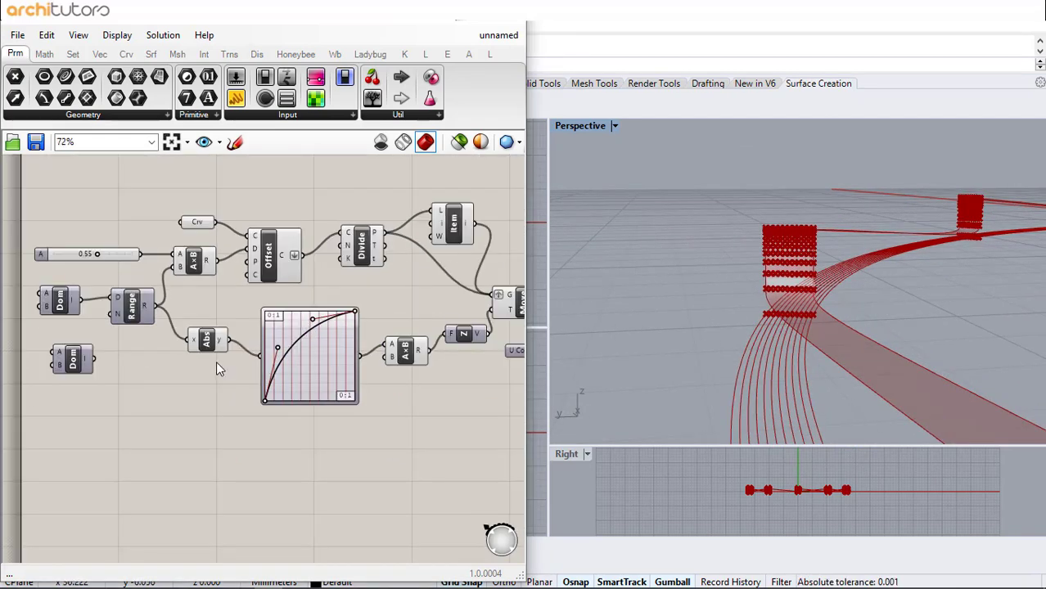
{"action": "scroll", "coordinate": [217, 363], "scroll_direction": "up", "scroll_amount": 4}
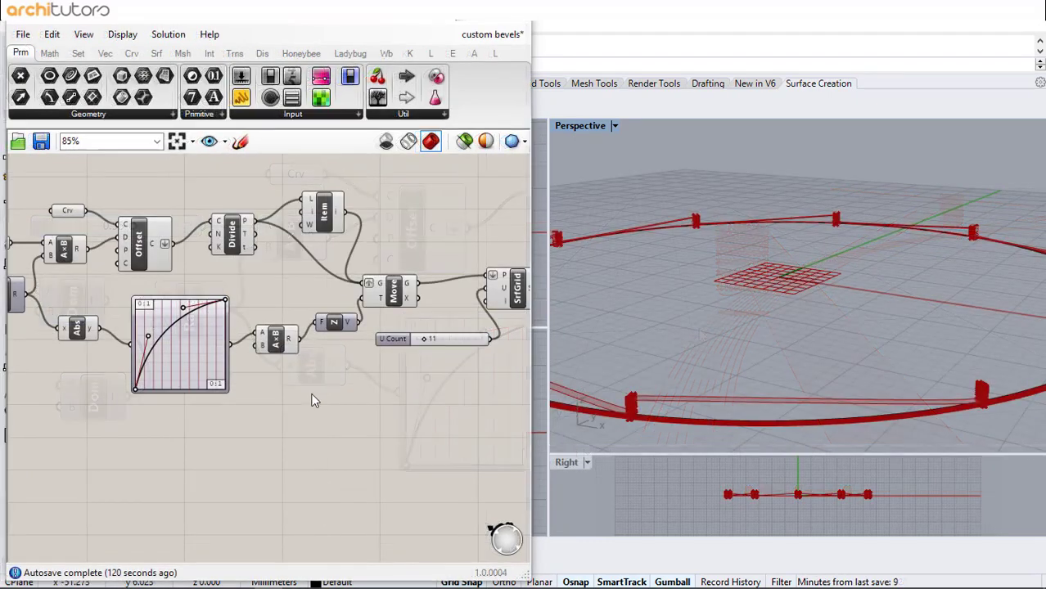
{"action": "scroll", "coordinate": [385, 286], "scroll_direction": "up", "scroll_amount": 4}
{"action": "right_click", "coordinate": [362, 275]}
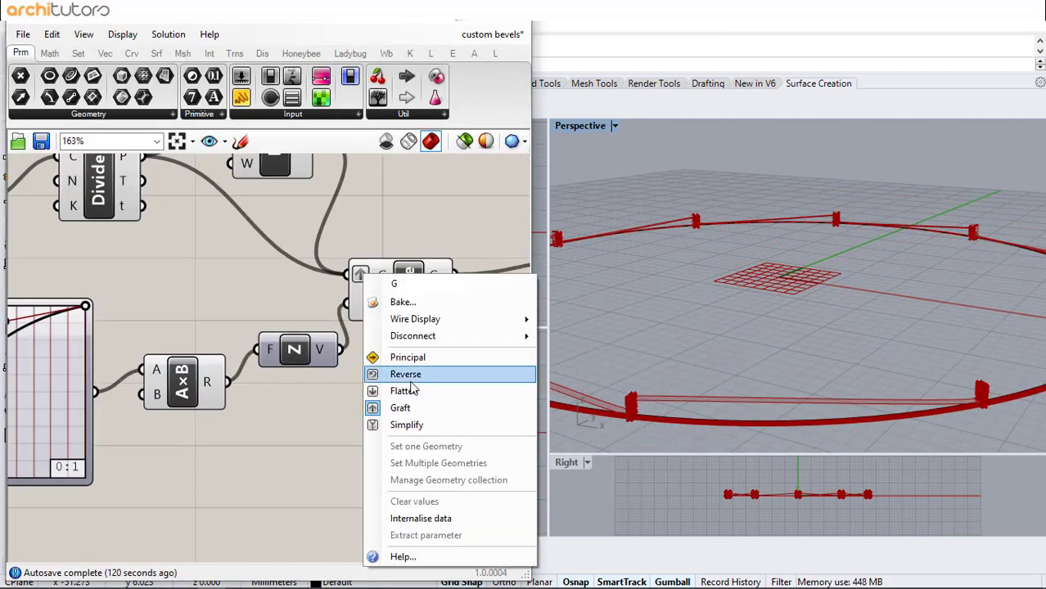
{"action": "left_click", "coordinate": [401, 407]}
{"action": "right_click", "coordinate": [379, 306]}
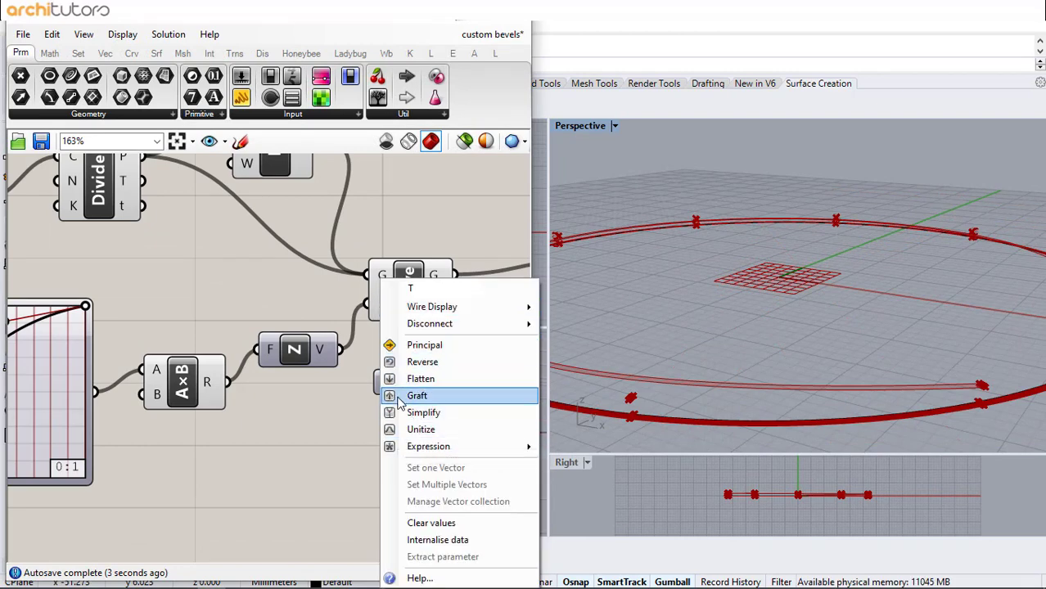
{"action": "left_click", "coordinate": [449, 398]}
Reshape the Graph Mapper curve into an S-shape by lowering its upper handle below the diagonal
{"action": "scroll", "coordinate": [832, 309], "scroll_direction": "down", "scroll_amount": 5}
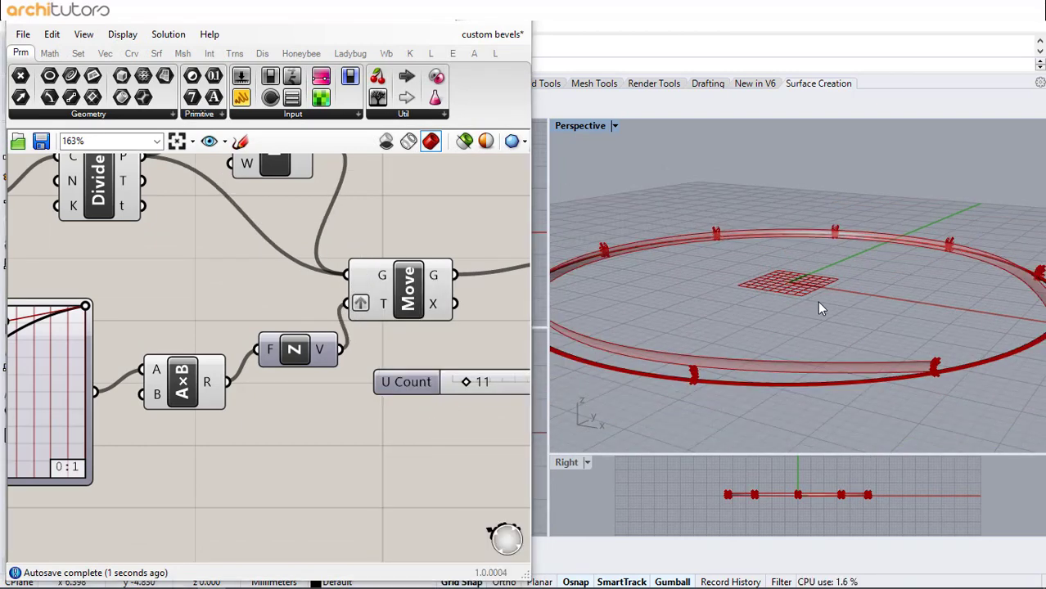
{"action": "scroll", "coordinate": [673, 294], "scroll_direction": "up", "scroll_amount": 8}
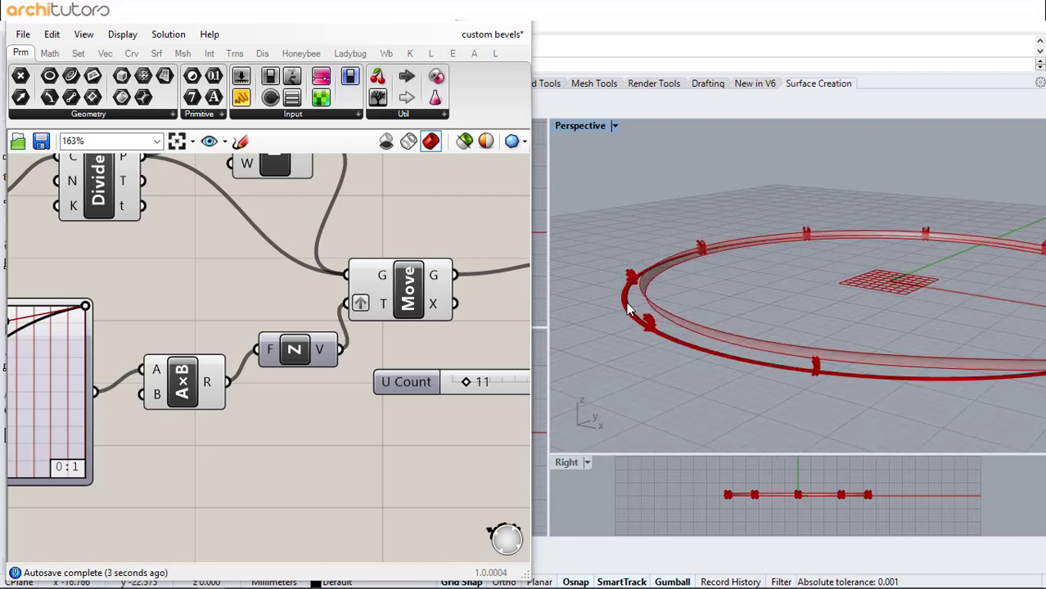
{"action": "scroll", "coordinate": [664, 280], "scroll_direction": "up", "scroll_amount": 3}
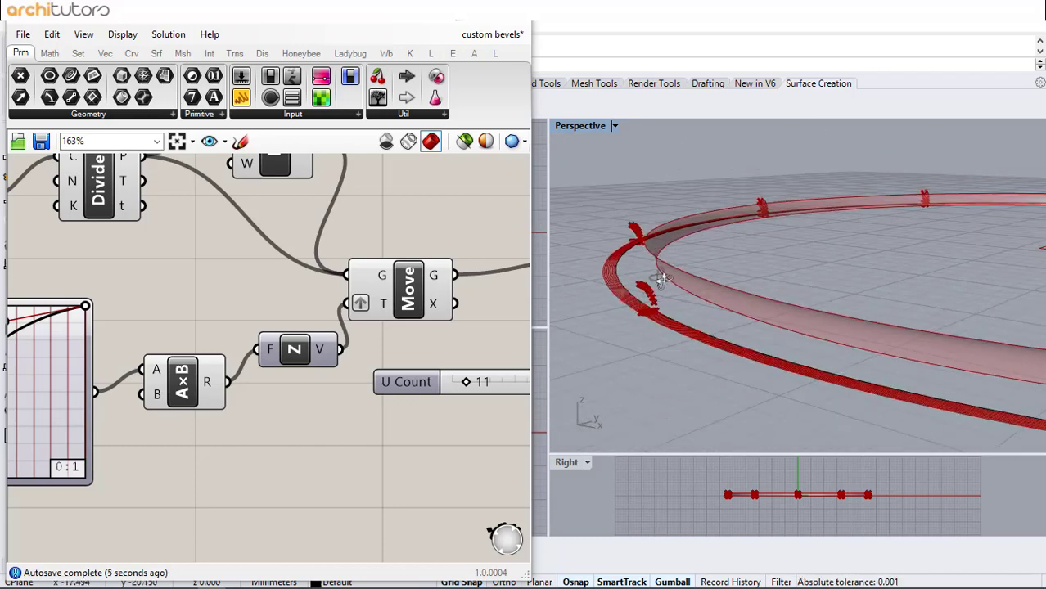
{"action": "scroll", "coordinate": [319, 453], "scroll_direction": "down", "scroll_amount": 1}
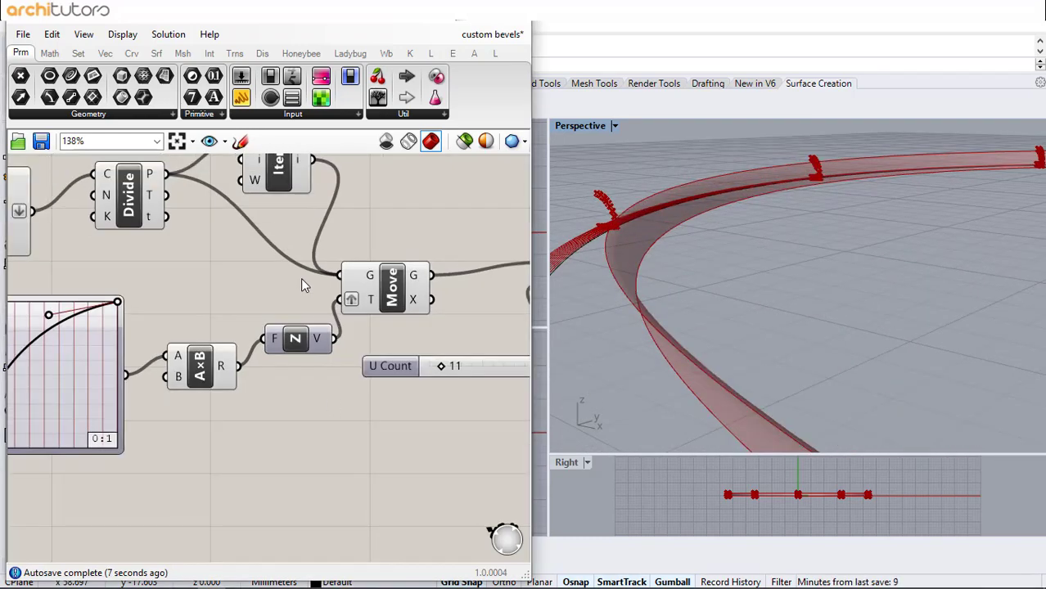
{"action": "right_click_drag", "start_coordinate": [304, 280], "coordinate": [260, 319]}
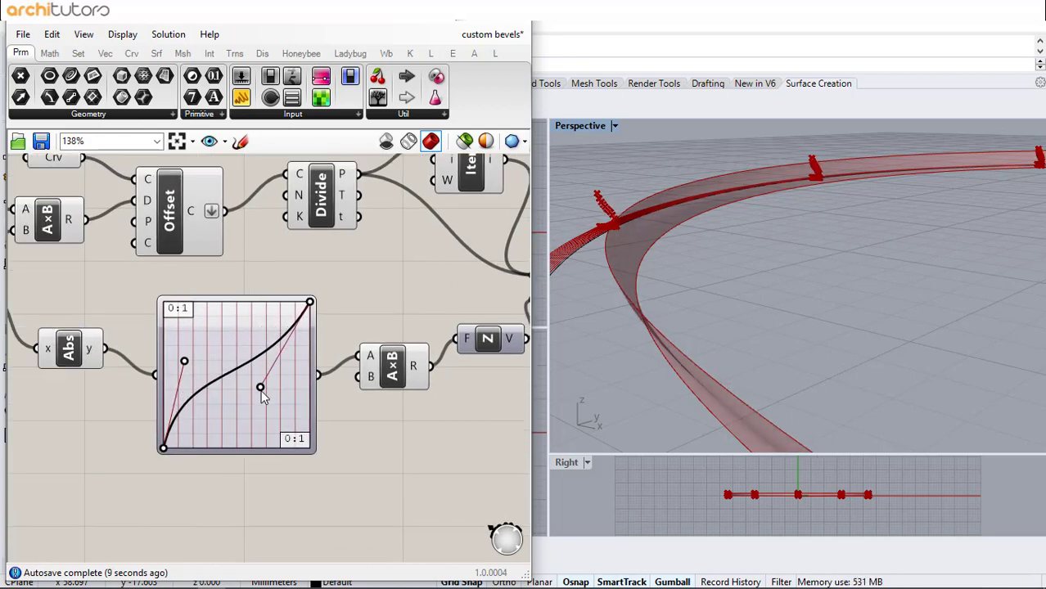
{"action": "mouse_move", "coordinate": [642, 233]}
{"action": "right_mouse_down"}
{"action": "mouse_move", "coordinate": [660, 226]}
{"action": "mouse_move", "coordinate": [648, 235]}
{"action": "right_mouse_up"}
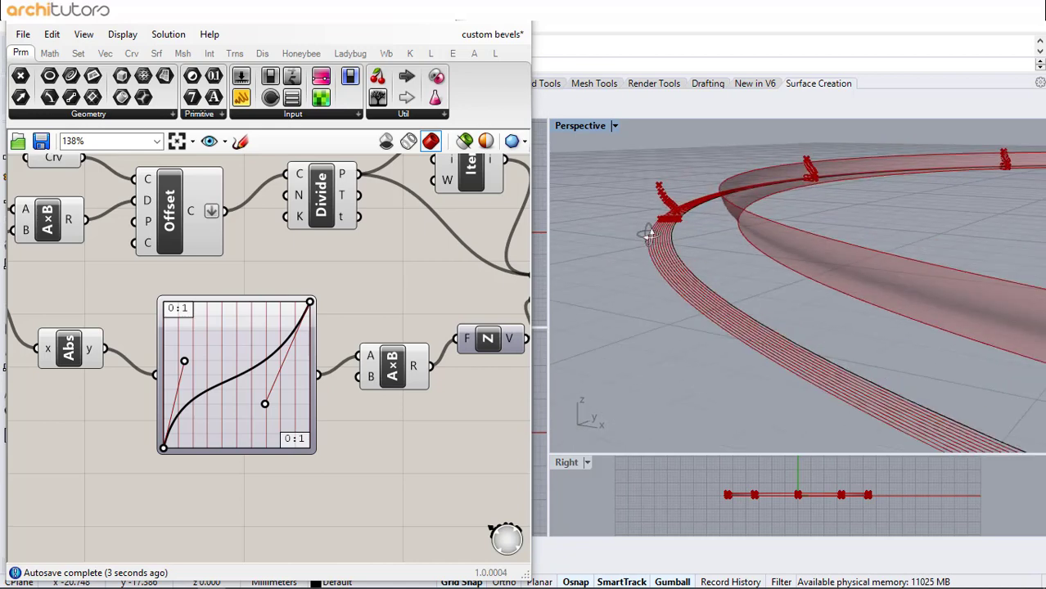
Connect the lower Dom component's output I to the Range domain input D in place of the upper Dom component
{"action": "scroll", "coordinate": [391, 319], "scroll_direction": "down", "scroll_amount": 1}
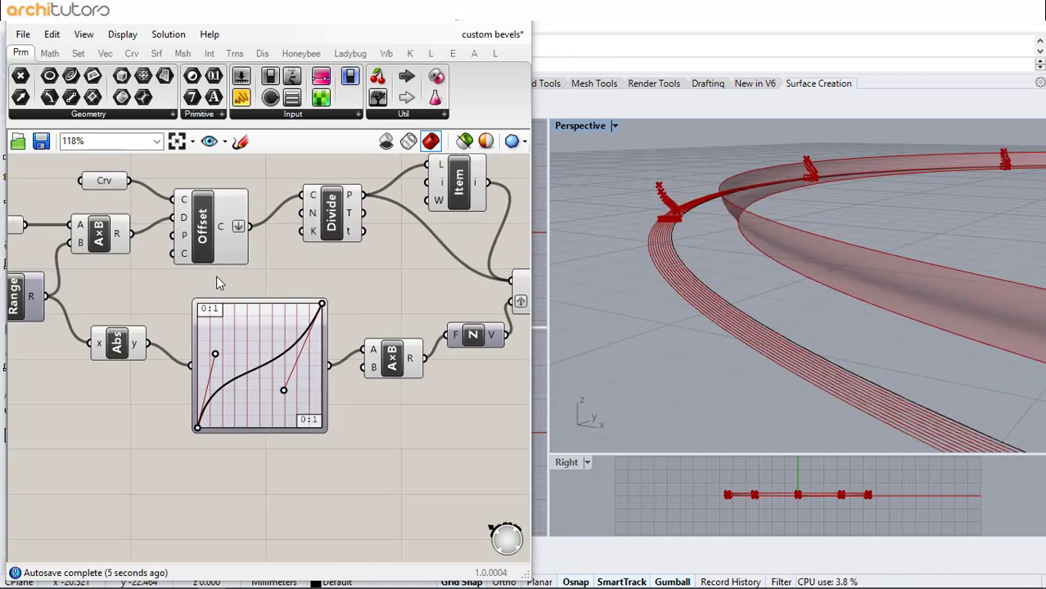
{"action": "right_click_drag", "start_coordinate": [216, 264], "coordinate": [468, 293]}
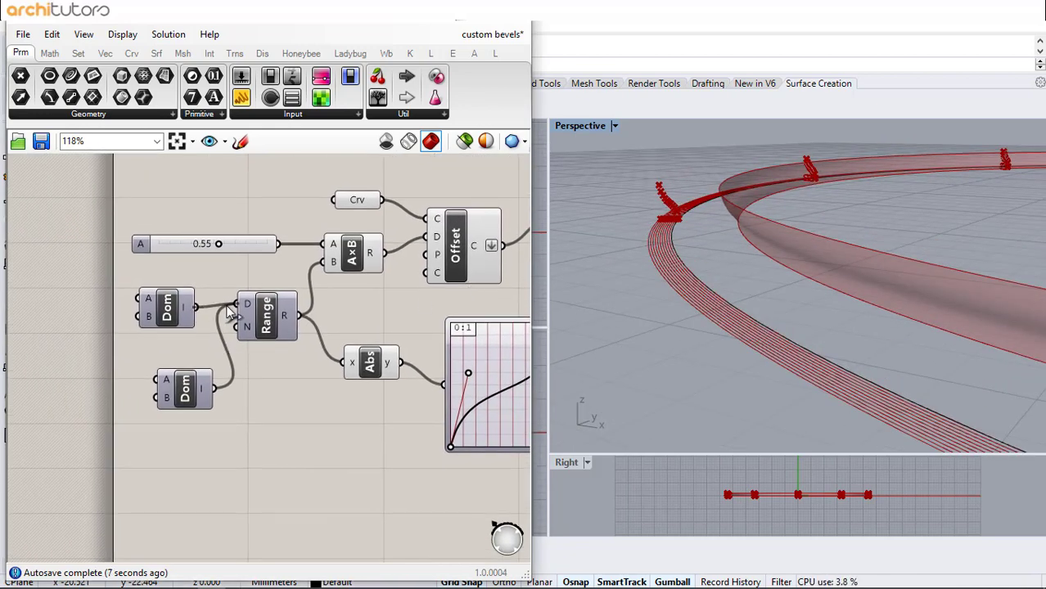
{"action": "left_click_drag", "start_coordinate": [230, 313], "coordinate": [242, 330], "text": "ctrl"}
{"action": "right_click_drag", "start_coordinate": [462, 305], "coordinate": [326, 289]}
{"action": "mouse_move", "coordinate": [119, 247]}
{"action": "left_mouse_down"}
{"action": "mouse_move", "coordinate": [185, 247]}
{"action": "mouse_move", "coordinate": [68, 247]}
{"action": "mouse_move", "coordinate": [149, 247]}
{"action": "mouse_move", "coordinate": [127, 250]}
{"action": "mouse_move", "coordinate": [138, 250]}
{"action": "left_mouse_up"}
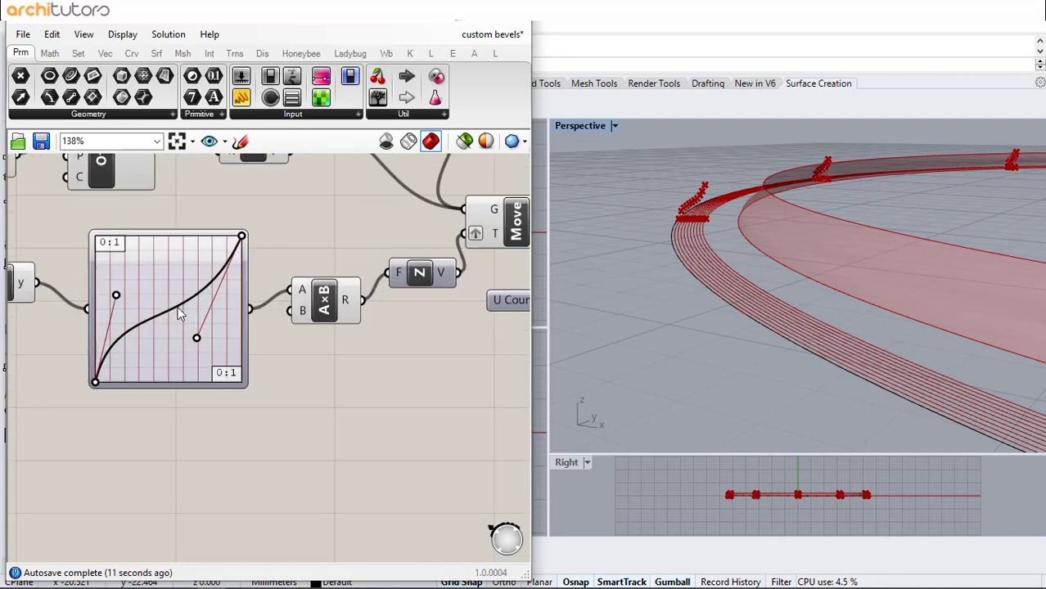
Reshape the Graph Mapper's Bezier curve by moving its upper end's handle down to the lower-right corner of the graph
{"action": "left_click_drag", "start_coordinate": [196, 338], "coordinate": [129, 301]}
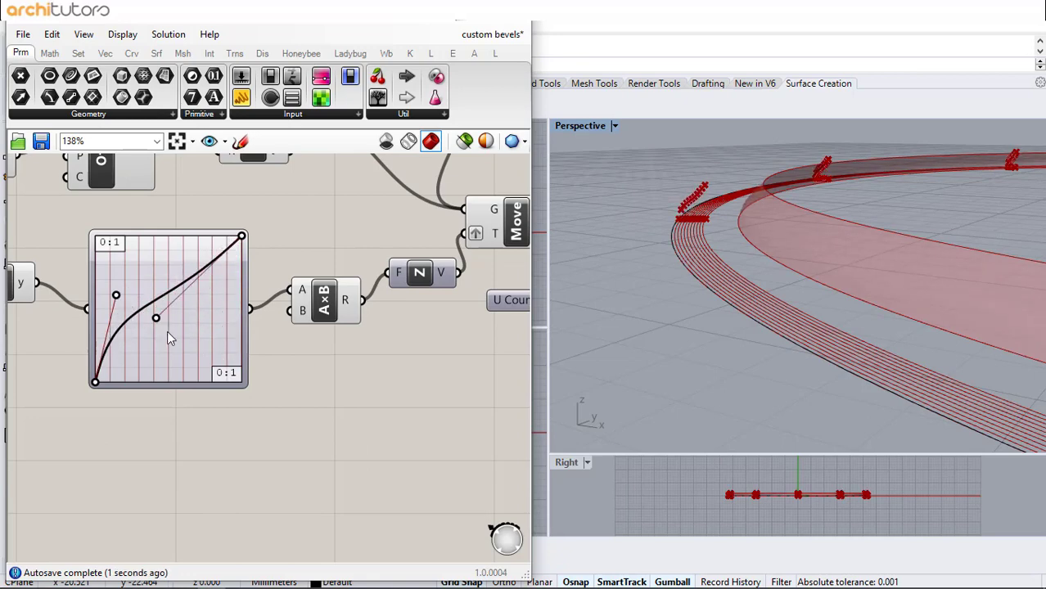
{"action": "left_click_drag", "start_coordinate": [167, 330], "coordinate": [241, 383]}
{"action": "right_click_drag", "start_coordinate": [754, 257], "coordinate": [766, 251]}
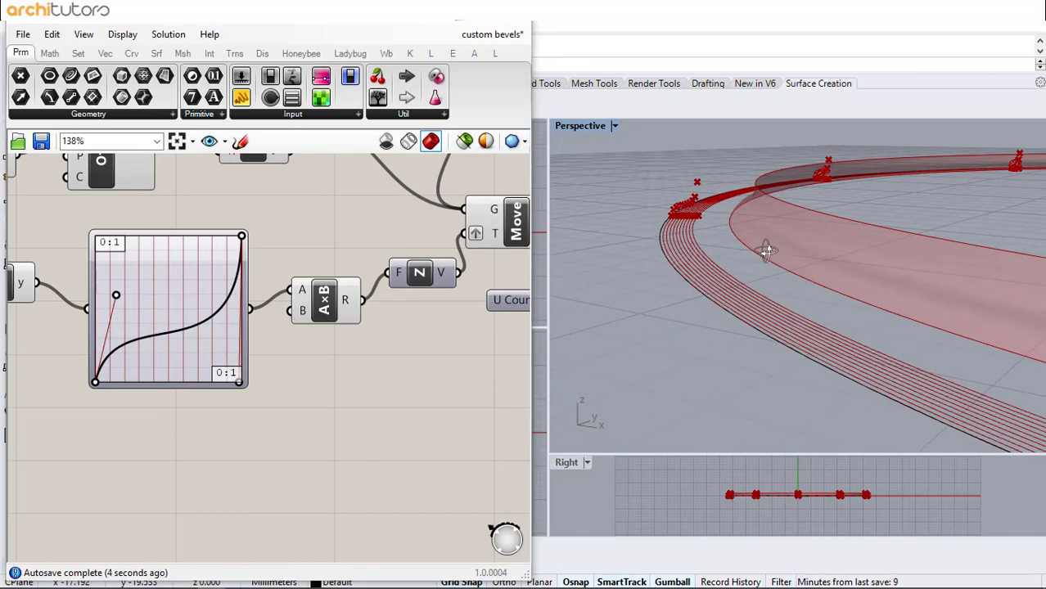
{"action": "scroll", "coordinate": [804, 211], "scroll_direction": "up", "scroll_amount": 2}
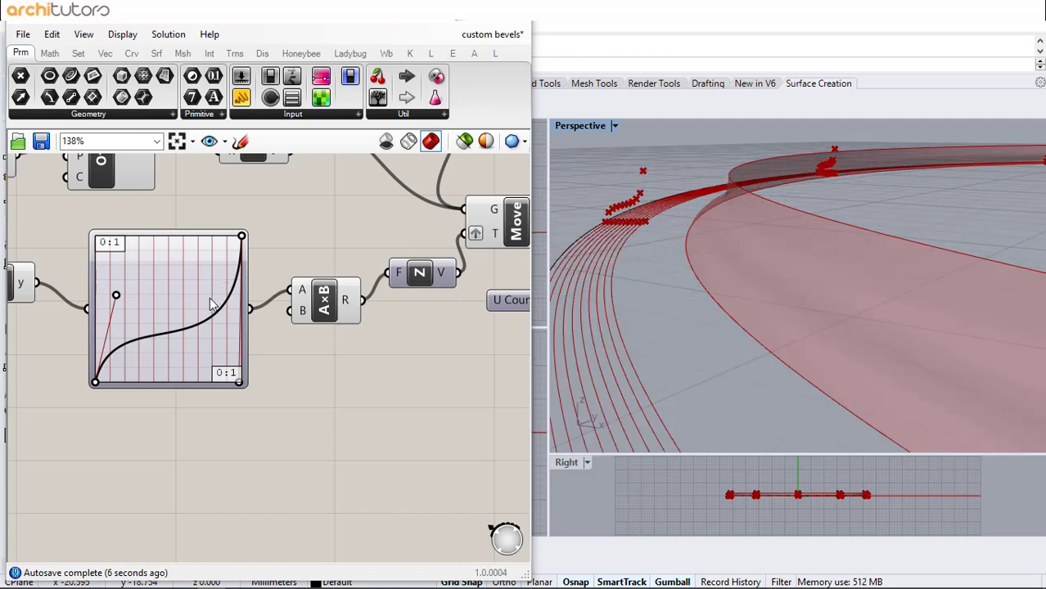
Raise the Bezier curve's start handle close to the graph's top edge and lower the curve's end point slightly along the right edge
{"action": "left_click_drag", "start_coordinate": [120, 301], "coordinate": [117, 254]}
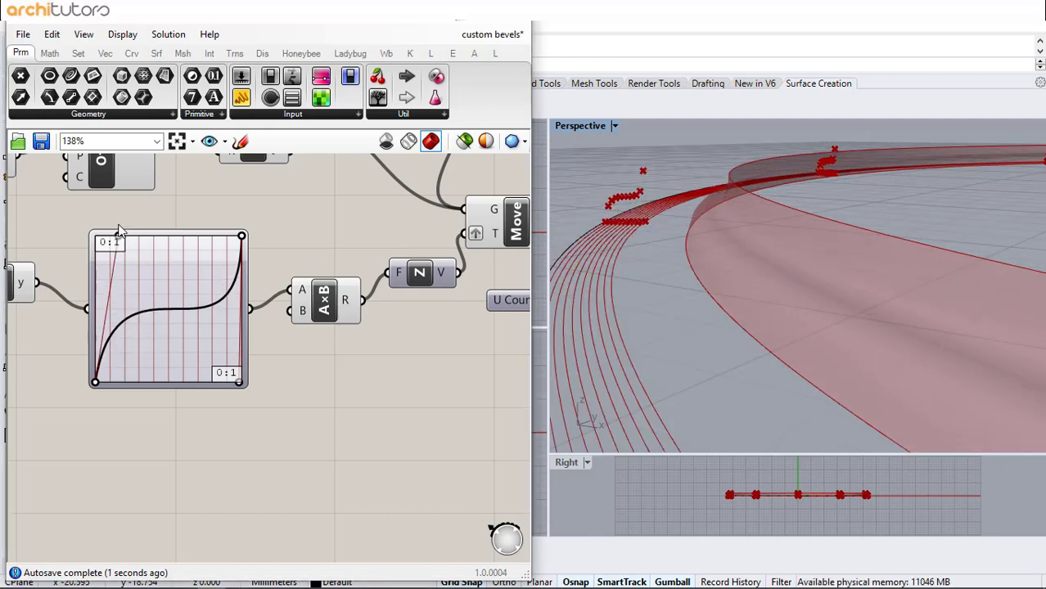
{"action": "mouse_move", "coordinate": [752, 261]}
{"action": "right_mouse_down"}
{"action": "mouse_move", "coordinate": [764, 250]}
{"action": "mouse_move", "coordinate": [757, 260]}
{"action": "right_mouse_up"}
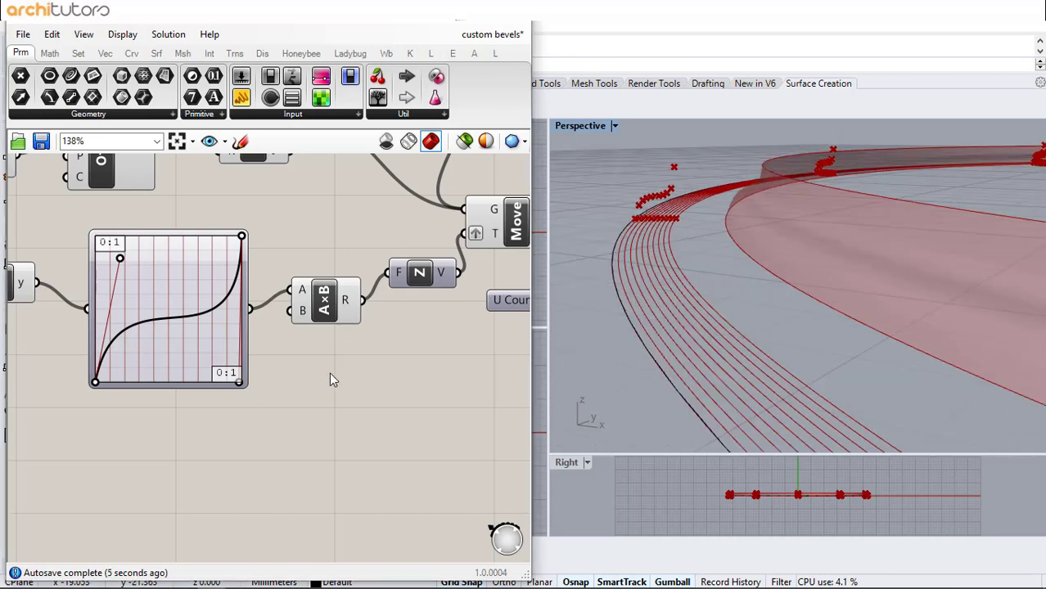
{"action": "mouse_move", "coordinate": [240, 245]}
{"action": "left_mouse_down"}
{"action": "mouse_move", "coordinate": [220, 338]}
{"action": "mouse_move", "coordinate": [229, 261]}
{"action": "left_mouse_up"}
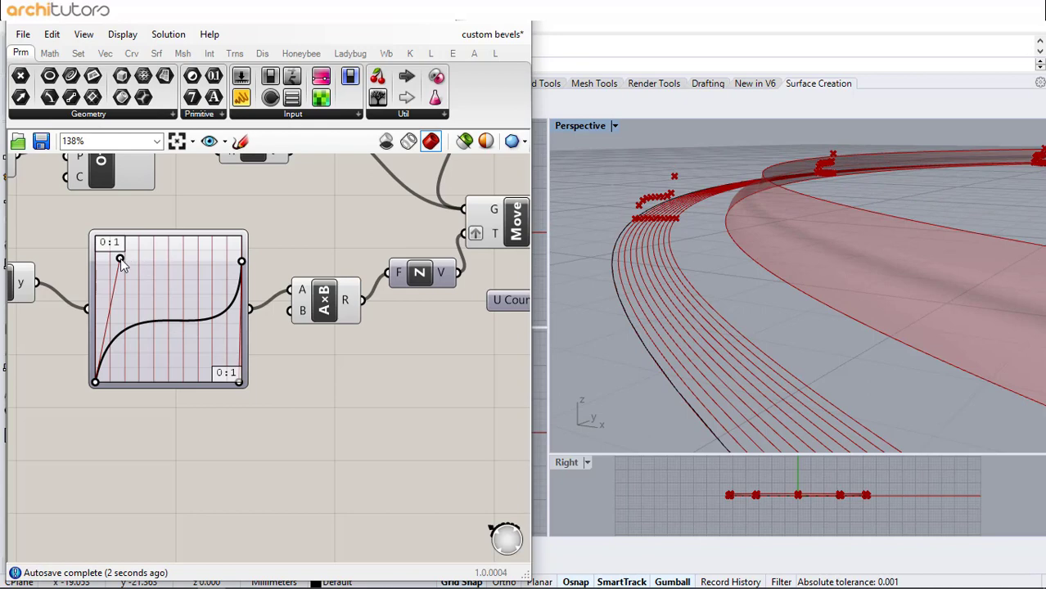
{"action": "mouse_move", "coordinate": [121, 263]}
{"action": "left_mouse_down"}
{"action": "mouse_move", "coordinate": [131, 315]}
{"action": "mouse_move", "coordinate": [119, 258]}
{"action": "left_mouse_up"}
Change the Graph Mapper's graph type to Gaussian and shift the bell curve's centre handle down and to the right
{"action": "right_click", "coordinate": [184, 332]}
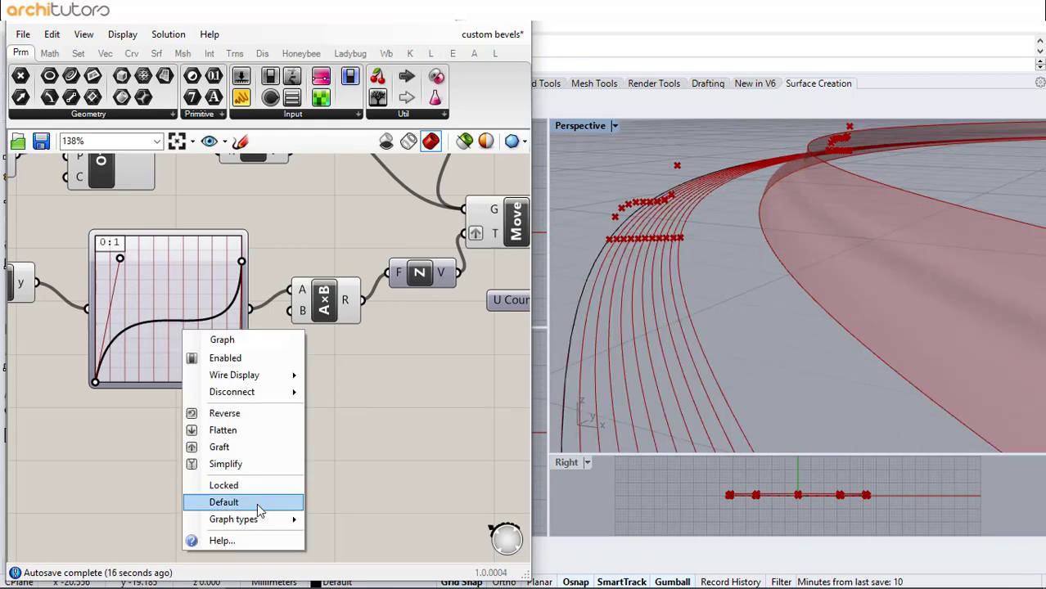
{"action": "mouse_move", "coordinate": [256, 524]}
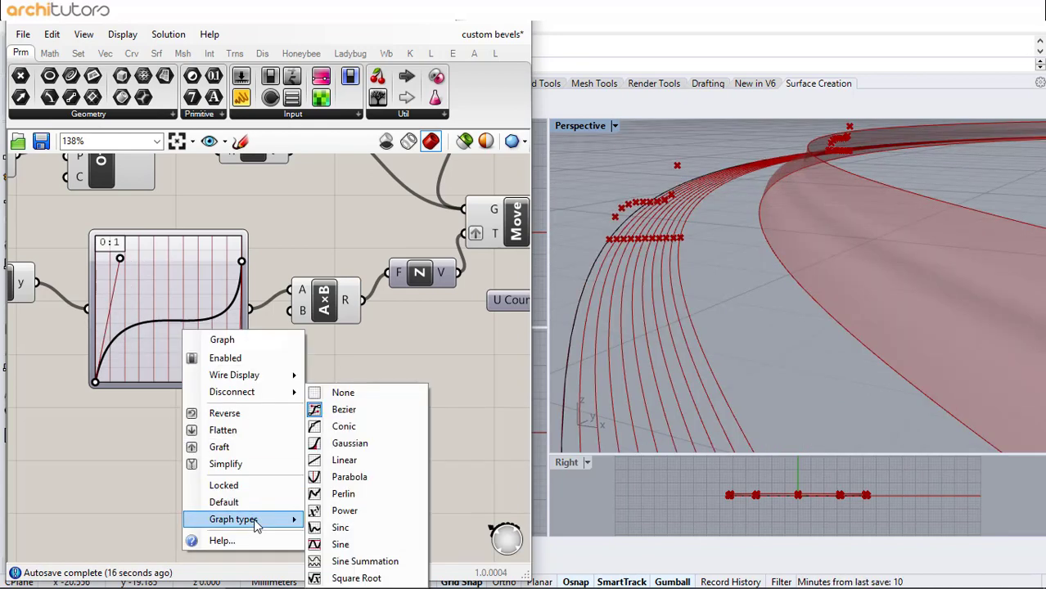
{"action": "left_click", "coordinate": [390, 447]}
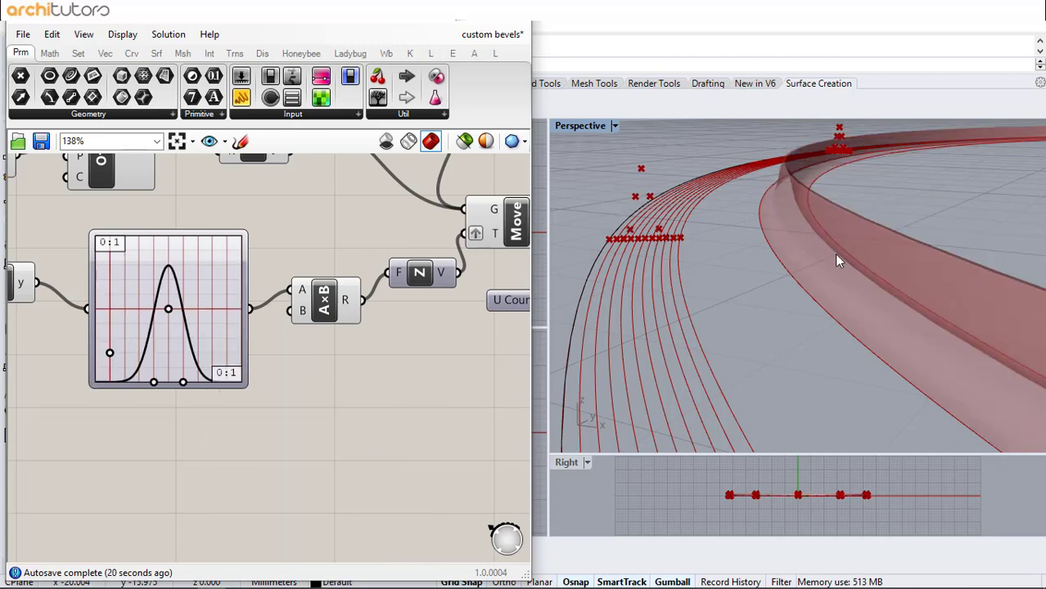
{"action": "right_click_drag", "start_coordinate": [836, 259], "coordinate": [798, 221]}
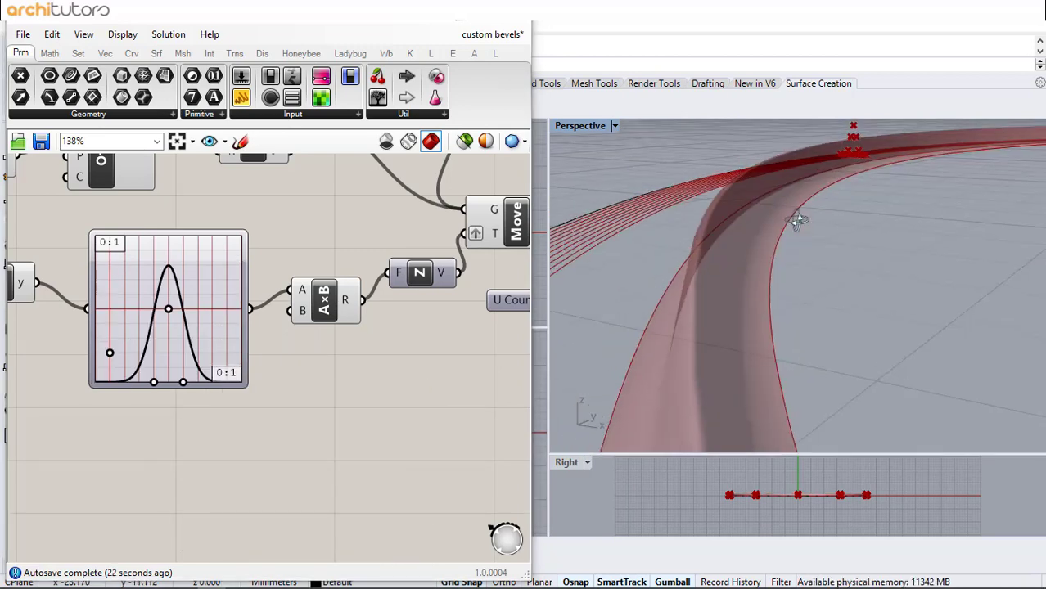
{"action": "mouse_move", "coordinate": [167, 313]}
{"action": "left_mouse_down"}
{"action": "mouse_move", "coordinate": [173, 351]}
{"action": "mouse_move", "coordinate": [241, 385]}
{"action": "mouse_move", "coordinate": [193, 378]}
{"action": "left_mouse_up"}
{"action": "right_click_drag", "start_coordinate": [694, 280], "coordinate": [717, 275]}
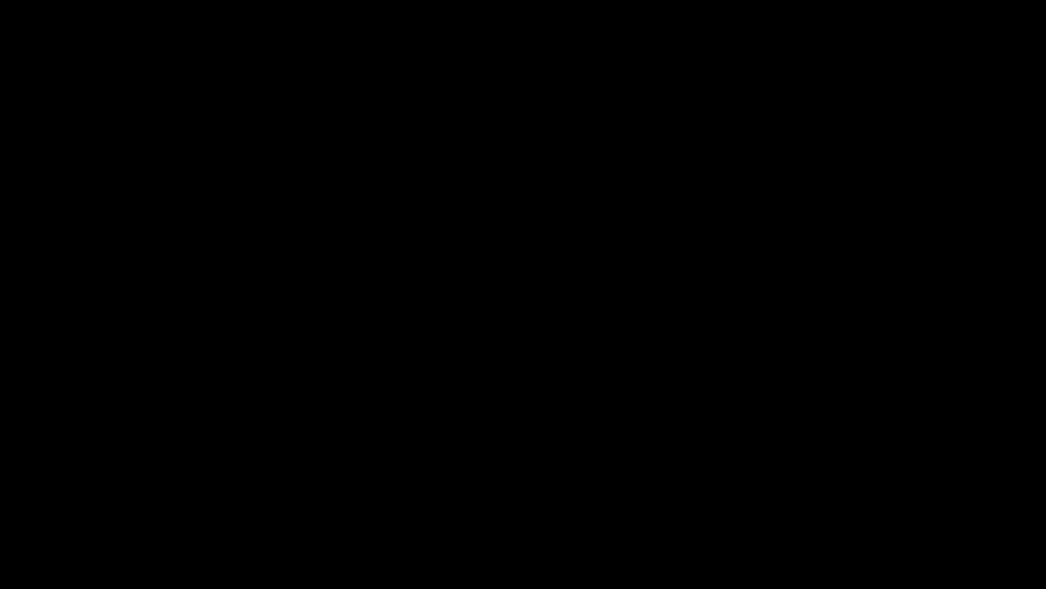